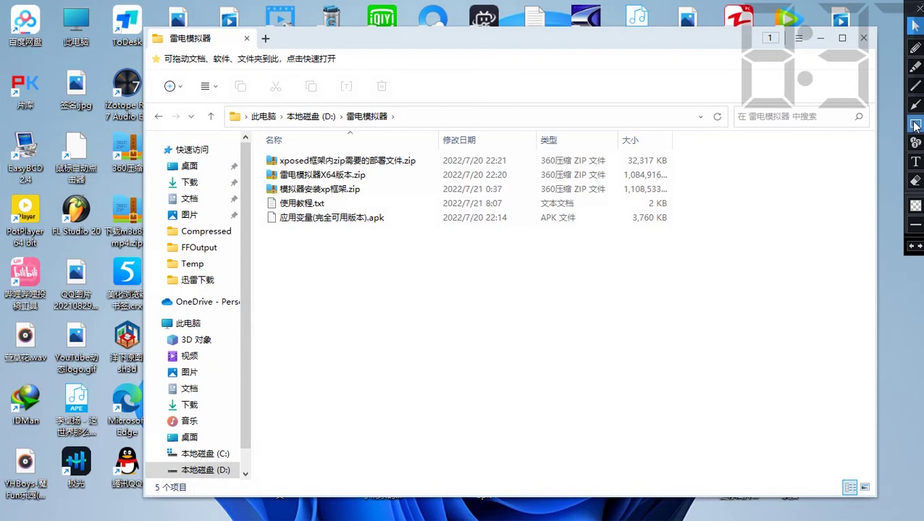
{"action": "left_click", "coordinate": [915, 125]}
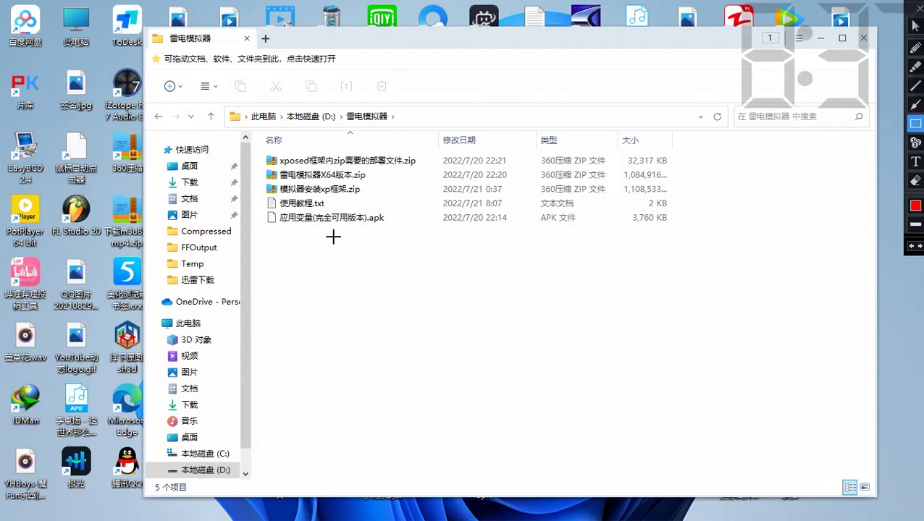
{"action": "left_click_drag", "start_coordinate": [258, 168], "coordinate": [382, 182]}
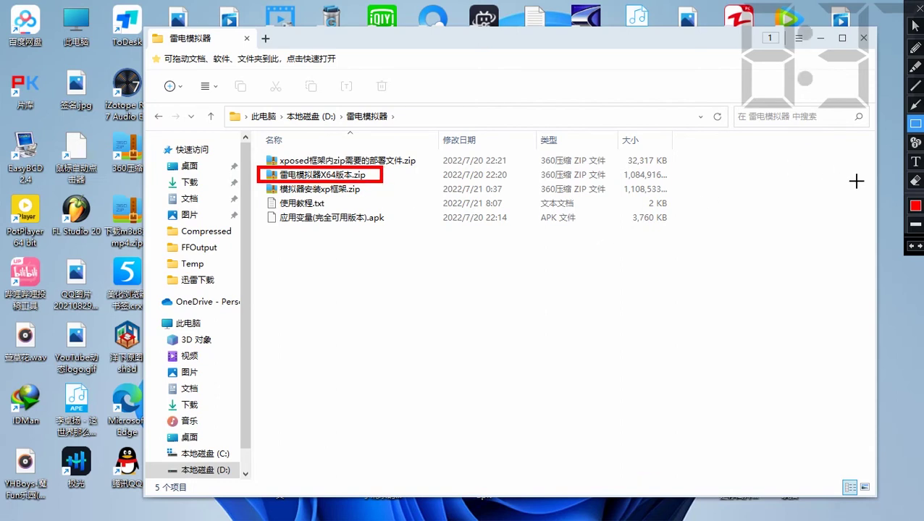
{"action": "left_click", "coordinate": [915, 180]}
{"action": "left_click_drag", "start_coordinate": [443, 130], "coordinate": [244, 250]}
{"action": "left_click", "coordinate": [915, 25]}
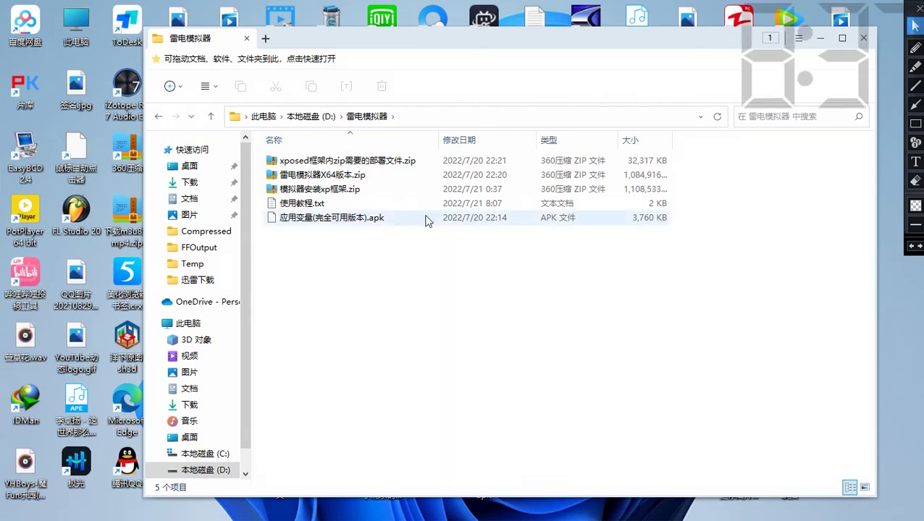
- Extract 雷电模拟器X64版本.zip into a folder of the same name and open that folder
{"action": "left_click", "coordinate": [302, 176]}
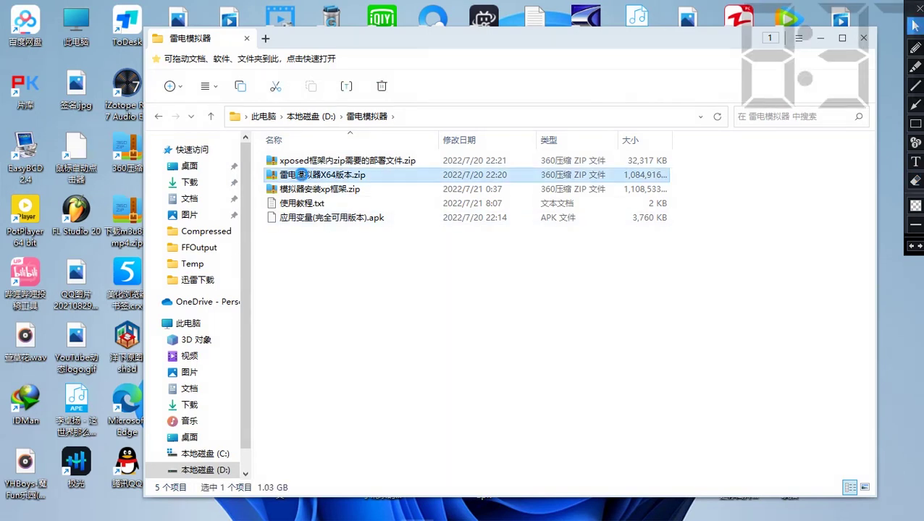
{"action": "right_click", "coordinate": [302, 176]}
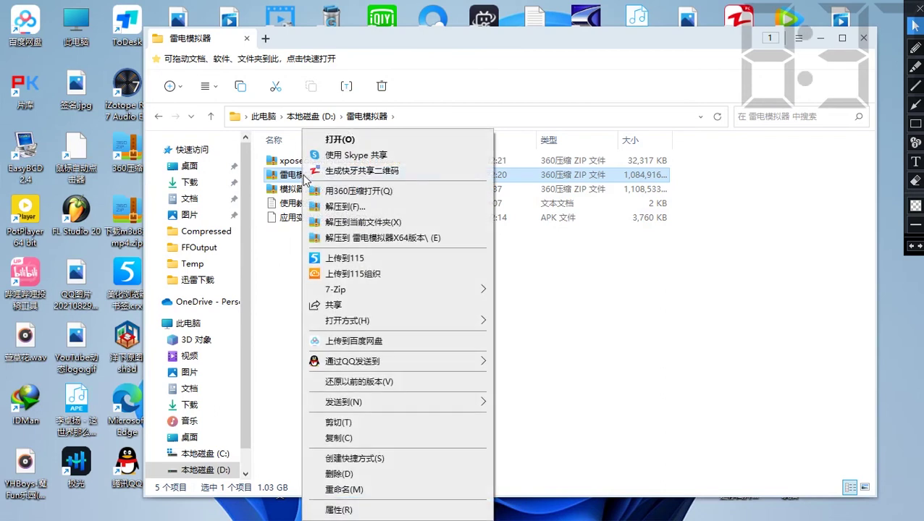
{"action": "left_click", "coordinate": [404, 238]}
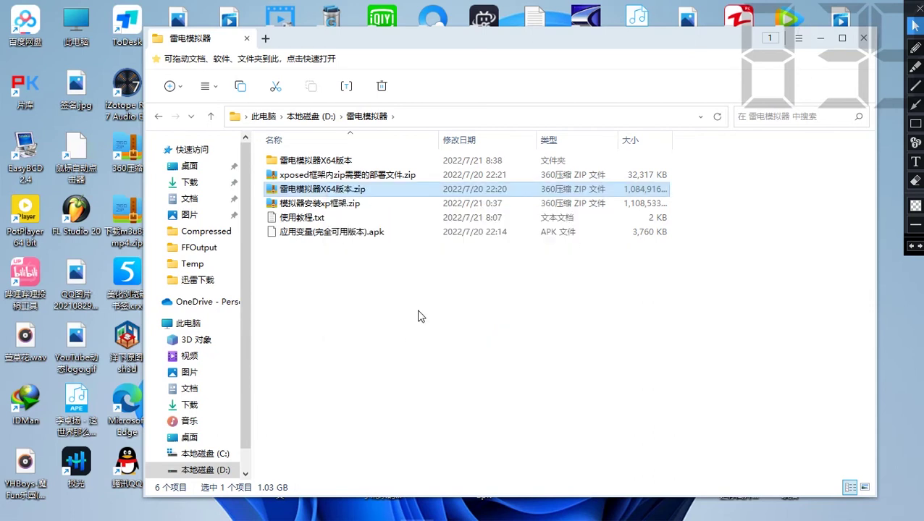
{"action": "double_click", "coordinate": [363, 162]}
{"action": "mouse_move", "coordinate": [867, 229]}
{"action": "left_mouse_down"}
{"action": "mouse_move", "coordinate": [867, 362]}
{"action": "mouse_move", "coordinate": [866, 337]}
{"action": "left_mouse_up"}
{"action": "left_click", "coordinate": [915, 126]}
{"action": "mouse_move", "coordinate": [255, 262]}
{"action": "left_mouse_down"}
{"action": "mouse_move", "coordinate": [297, 278]}
{"action": "mouse_move", "coordinate": [350, 278]}
{"action": "left_mouse_up"}
{"action": "left_click", "coordinate": [915, 183]}
{"action": "left_click_drag", "start_coordinate": [410, 226], "coordinate": [278, 298]}
{"action": "key", "text": "Escape"}
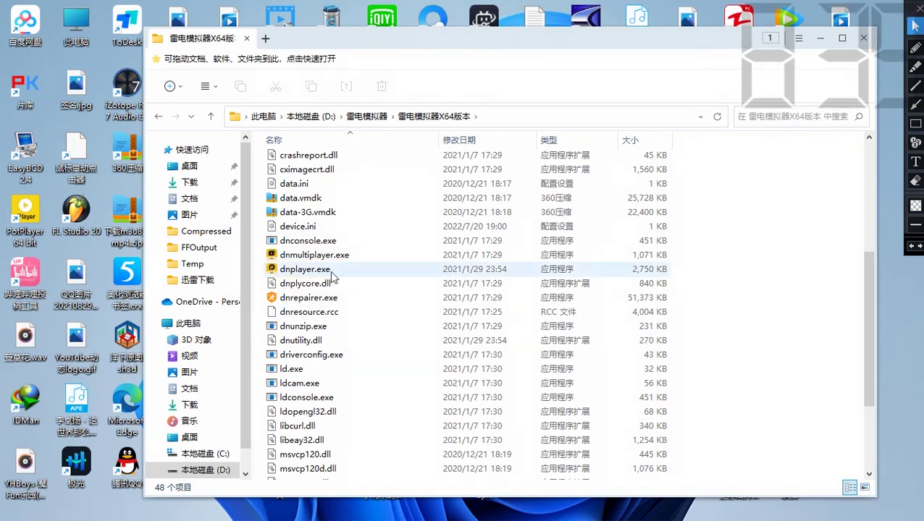
- Create a desktop shortcut for dnplayer.exe
{"action": "left_click", "coordinate": [295, 269]}
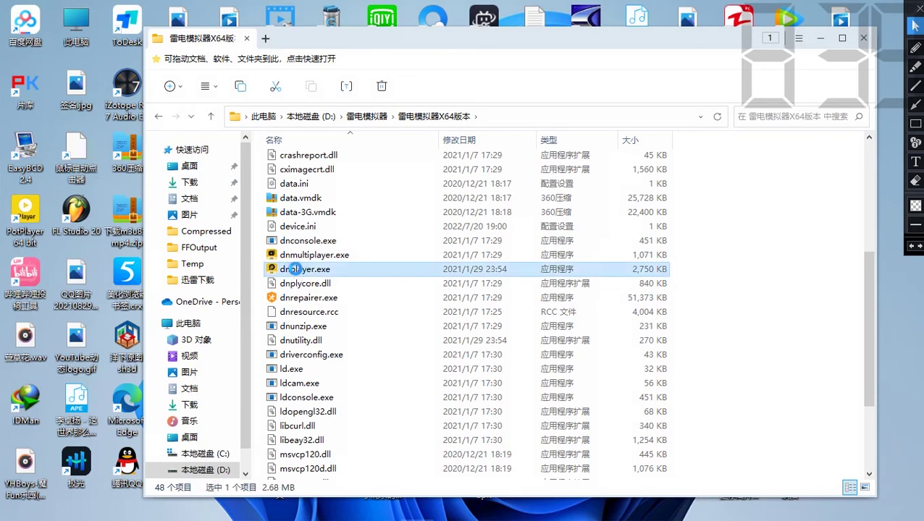
{"action": "right_click", "coordinate": [296, 269]}
{"action": "mouse_move", "coordinate": [433, 407]}
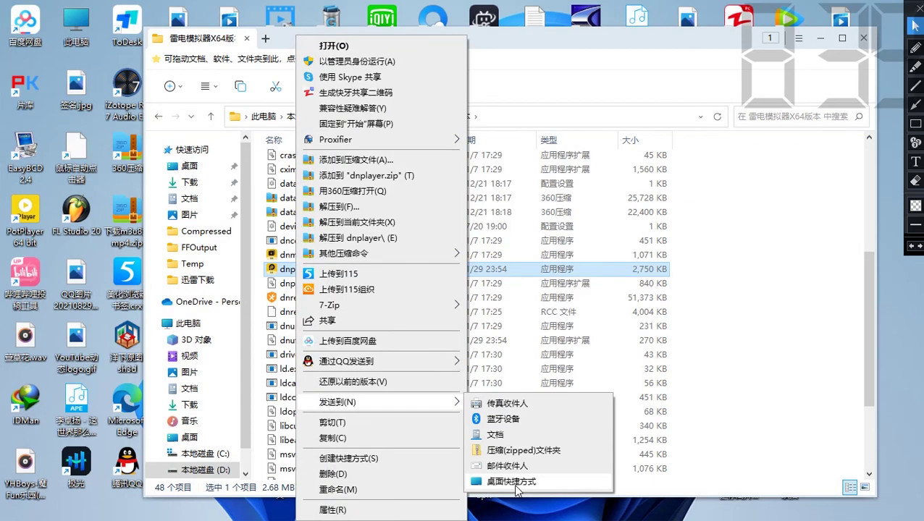
{"action": "left_click", "coordinate": [520, 482]}
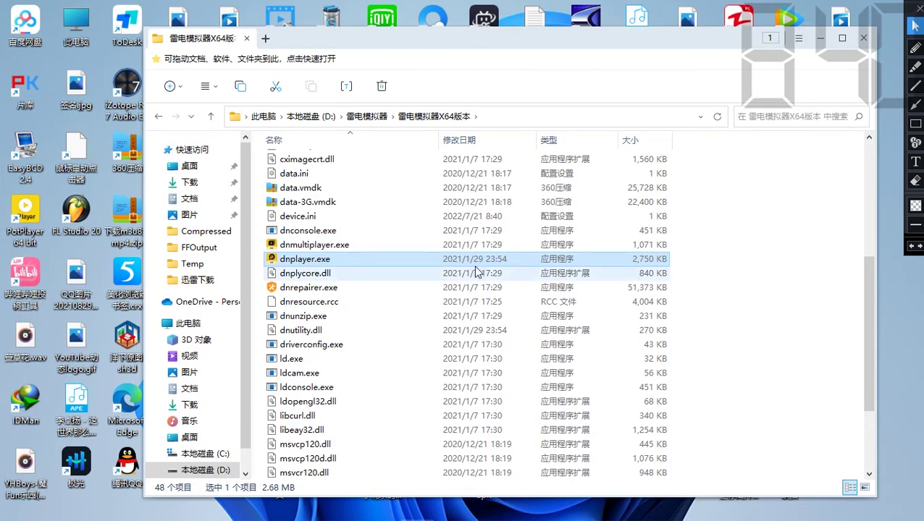
- Launch the emulator from dnplayer.exe and open Xposed Installer in it to check the framework status
{"action": "double_click", "coordinate": [303, 262]}
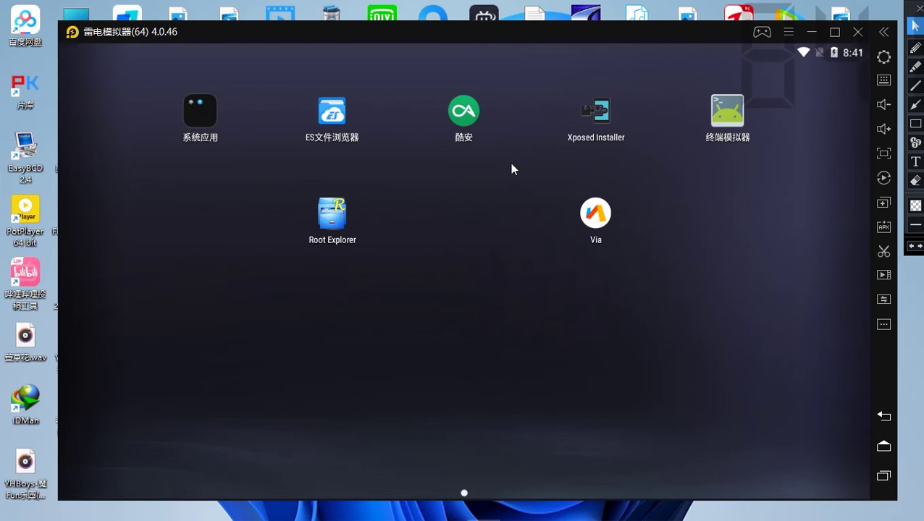
{"action": "left_click", "coordinate": [606, 121]}
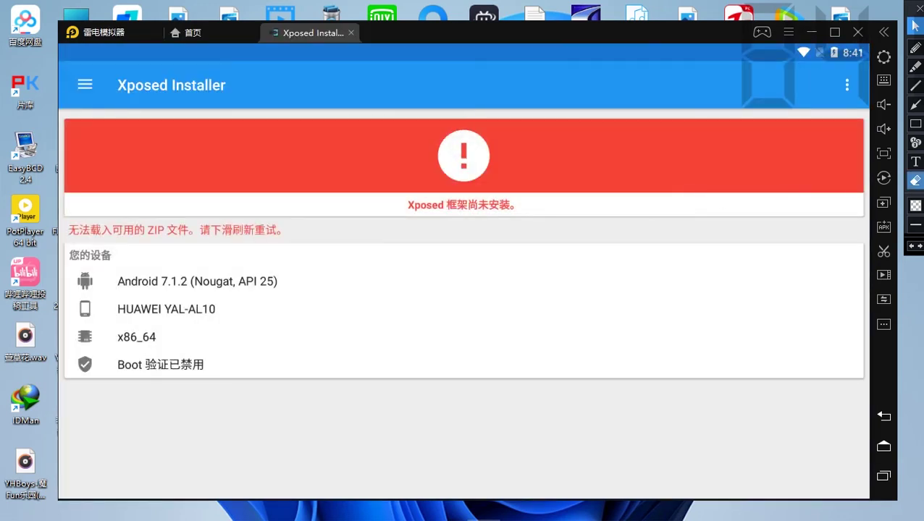
{"action": "left_click", "coordinate": [916, 125]}
{"action": "mouse_move", "coordinate": [371, 96]}
{"action": "left_mouse_down"}
{"action": "mouse_move", "coordinate": [440, 261]}
{"action": "mouse_move", "coordinate": [544, 245]}
{"action": "mouse_move", "coordinate": [539, 235]}
{"action": "left_mouse_up"}
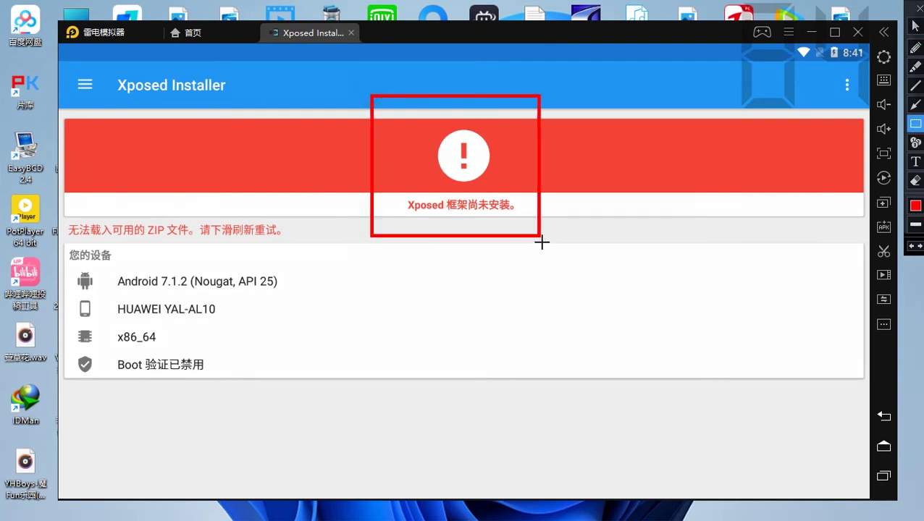
{"action": "mouse_move", "coordinate": [63, 245]}
{"action": "left_mouse_down"}
{"action": "mouse_move", "coordinate": [115, 265]}
{"action": "mouse_move", "coordinate": [145, 290]}
{"action": "mouse_move", "coordinate": [282, 294]}
{"action": "left_mouse_up"}
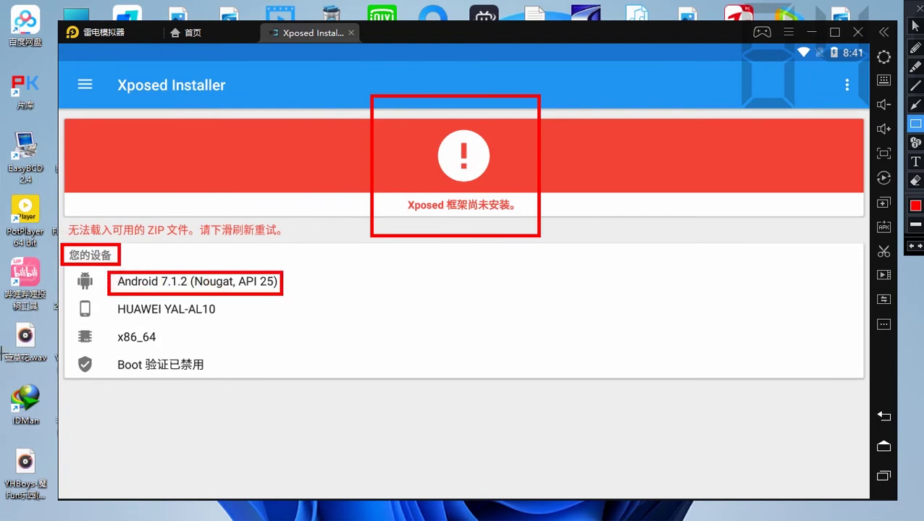
{"action": "mouse_move", "coordinate": [110, 328]}
{"action": "left_mouse_down"}
{"action": "mouse_move", "coordinate": [134, 345]}
{"action": "mouse_move", "coordinate": [165, 347]}
{"action": "left_mouse_up"}
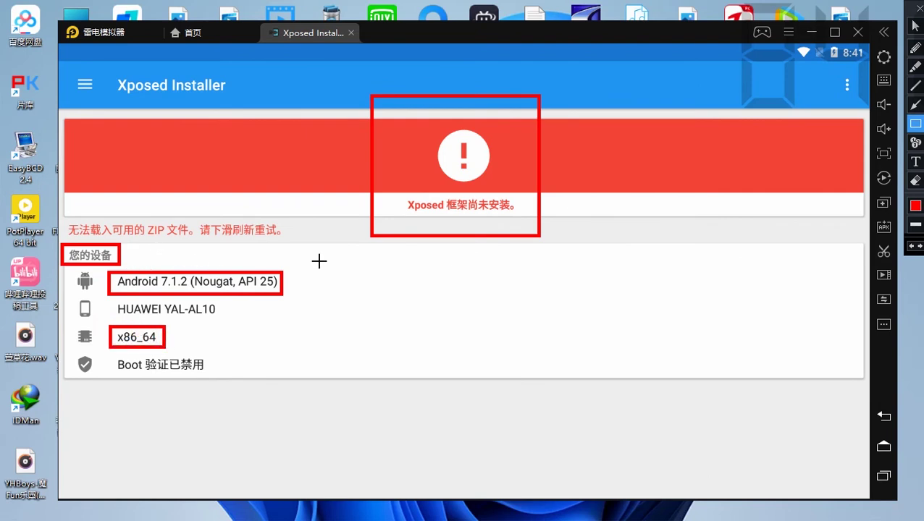
{"action": "mouse_move", "coordinate": [335, 251]}
{"action": "left_mouse_down"}
{"action": "mouse_move", "coordinate": [120, 362]}
{"action": "mouse_move", "coordinate": [61, 373]}
{"action": "mouse_move", "coordinate": [65, 396]}
{"action": "mouse_move", "coordinate": [55, 385]}
{"action": "left_mouse_up"}
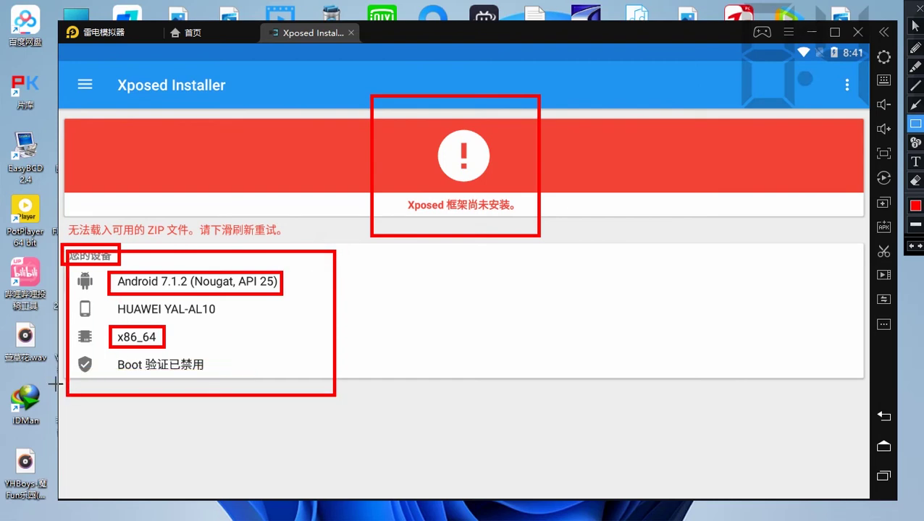
{"action": "left_click", "coordinate": [916, 183]}
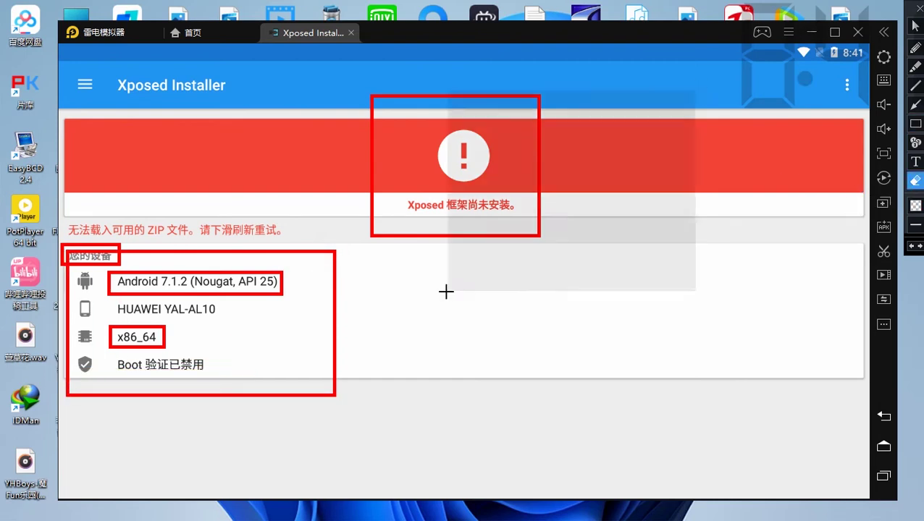
{"action": "left_click", "coordinate": [665, 131]}
{"action": "left_click", "coordinate": [916, 26]}
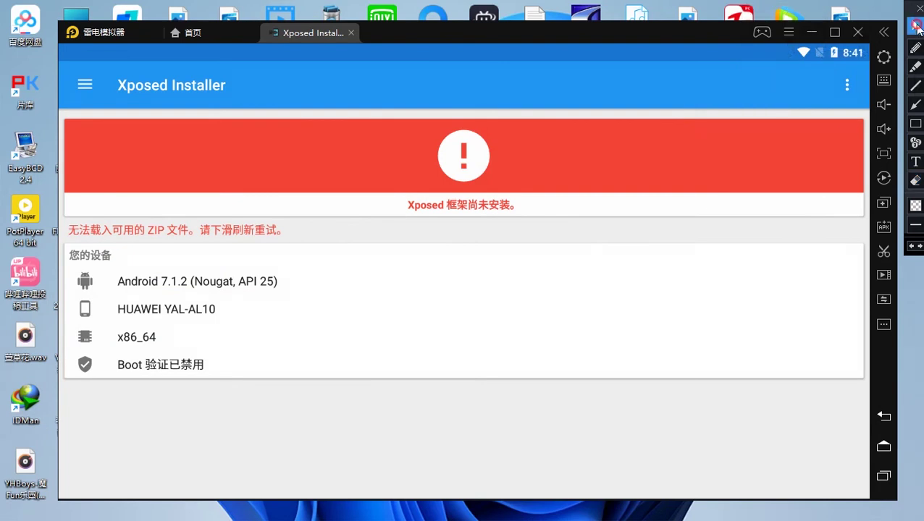
- Close Xposed Installer and return to the 雷电模拟器 folder on drive D, leaving the emulator running minimised
{"action": "left_click", "coordinate": [350, 33]}
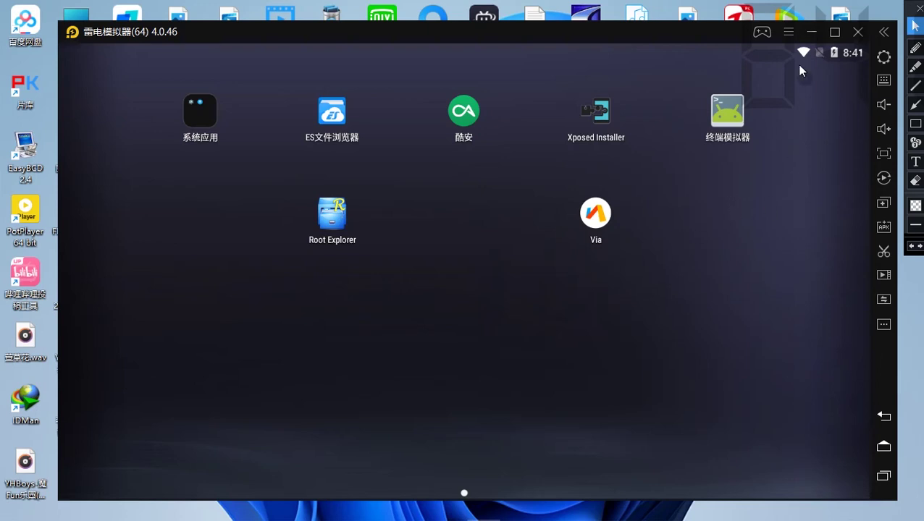
{"action": "left_click", "coordinate": [810, 33]}
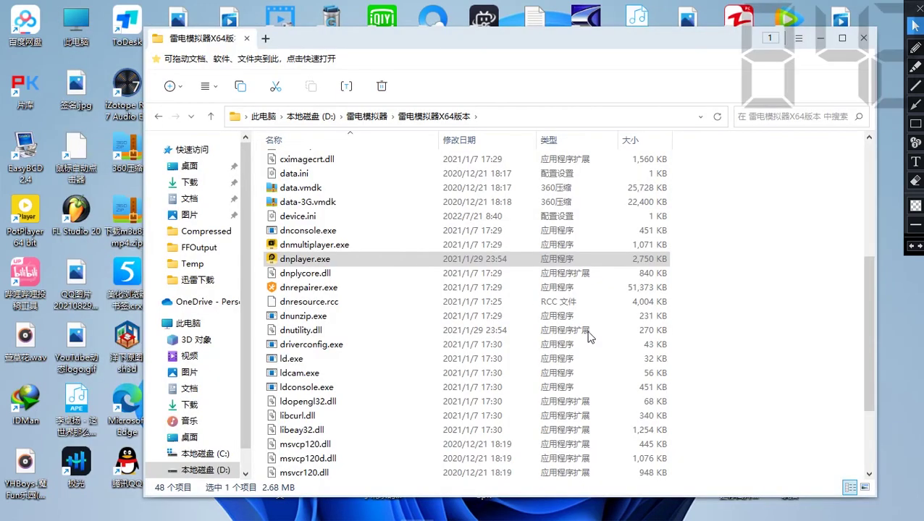
{"action": "left_click", "coordinate": [352, 117]}
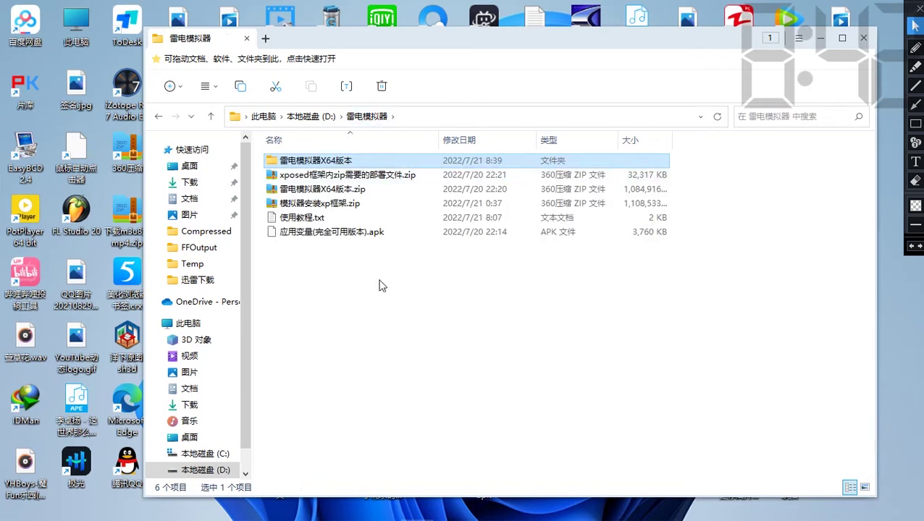
- Open xposed框架内zip需要的部署文件.zip and browse to its xposed\安卓7.1-64-框架包 folder
{"action": "double_click", "coordinate": [355, 176]}
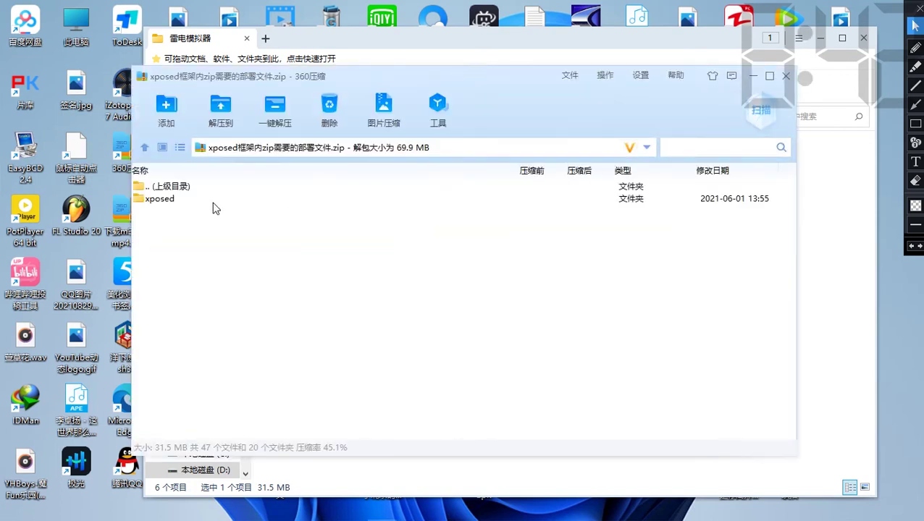
{"action": "double_click", "coordinate": [146, 201]}
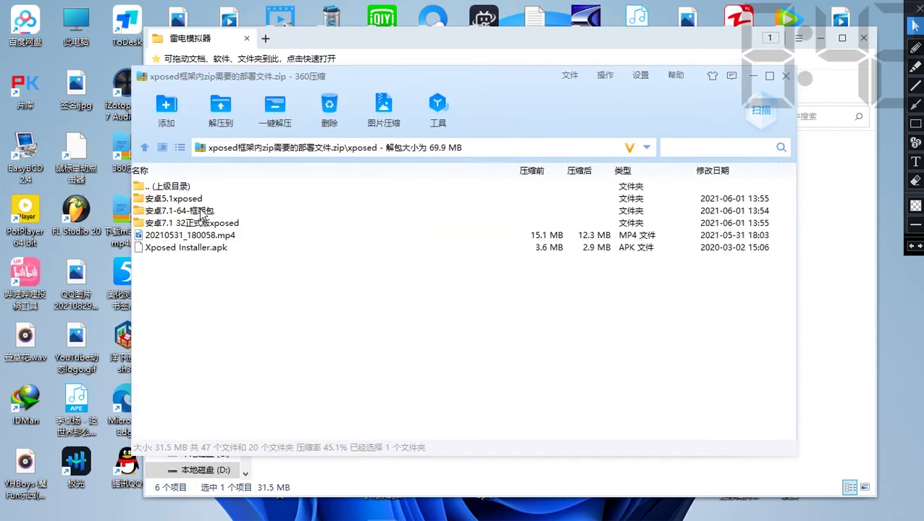
{"action": "left_click", "coordinate": [202, 212]}
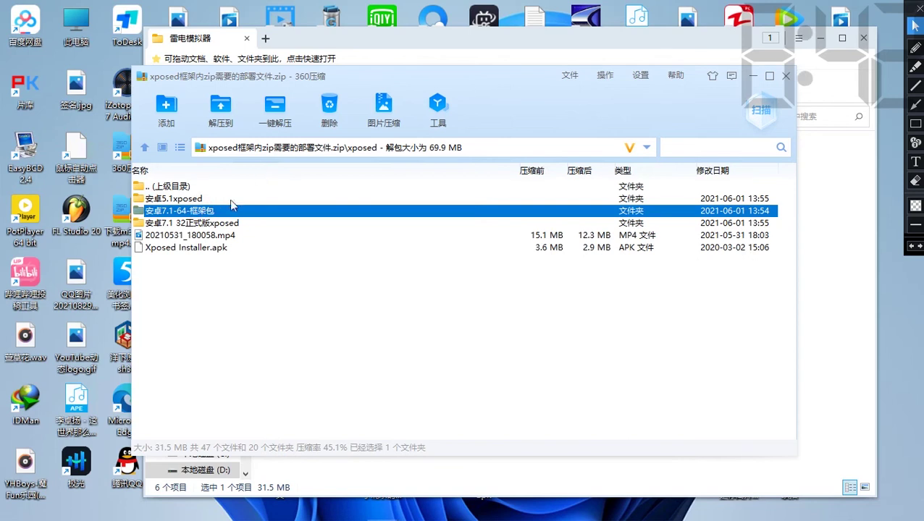
{"action": "double_click", "coordinate": [217, 211]}
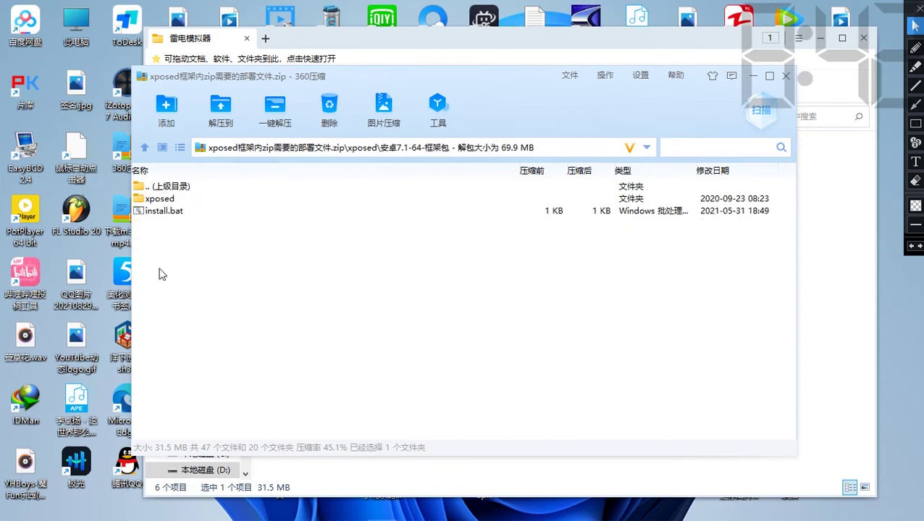
- Copy the xposed folder and install.bat from the archive into the 雷电模拟器X64版本 folder
{"action": "left_click", "coordinate": [163, 200]}
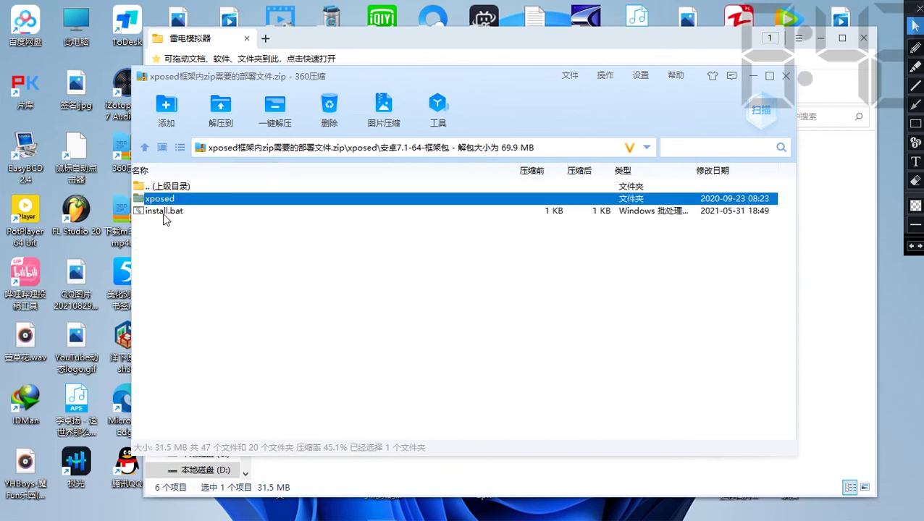
{"action": "left_click", "coordinate": [163, 212], "text": "ctrl"}
{"action": "left_click", "coordinate": [819, 185]}
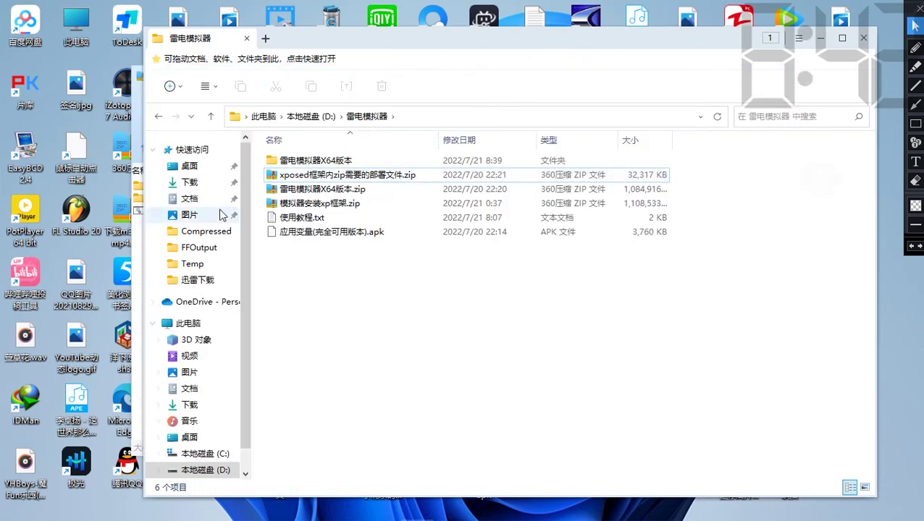
{"action": "double_click", "coordinate": [322, 159]}
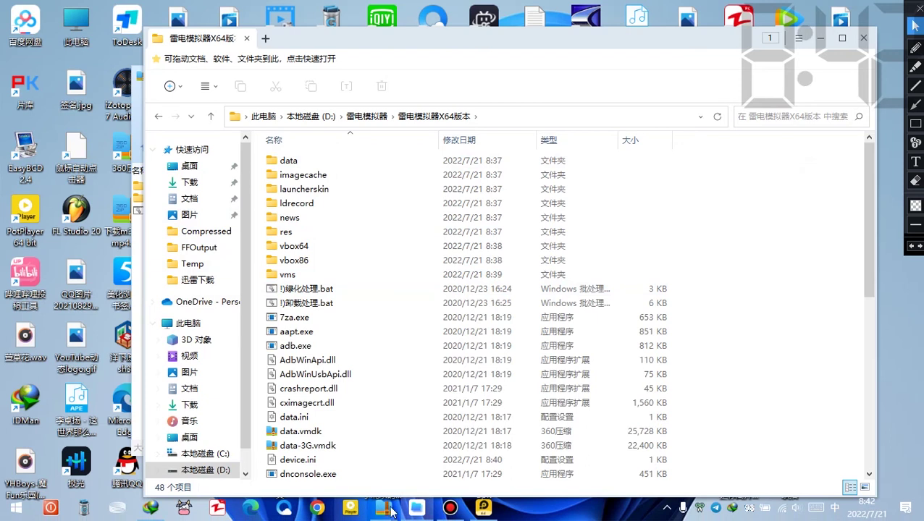
{"action": "mouse_move", "coordinate": [384, 511]}
{"action": "left_click", "coordinate": [471, 435]}
{"action": "left_click_drag", "start_coordinate": [170, 204], "coordinate": [817, 311]}
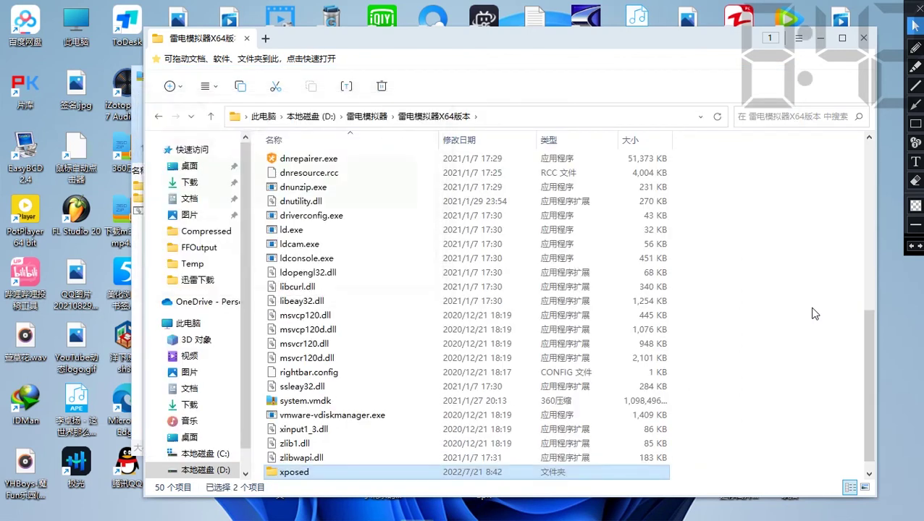
{"action": "scroll", "coordinate": [869, 316], "scroll_direction": "down", "scroll_amount": 1}
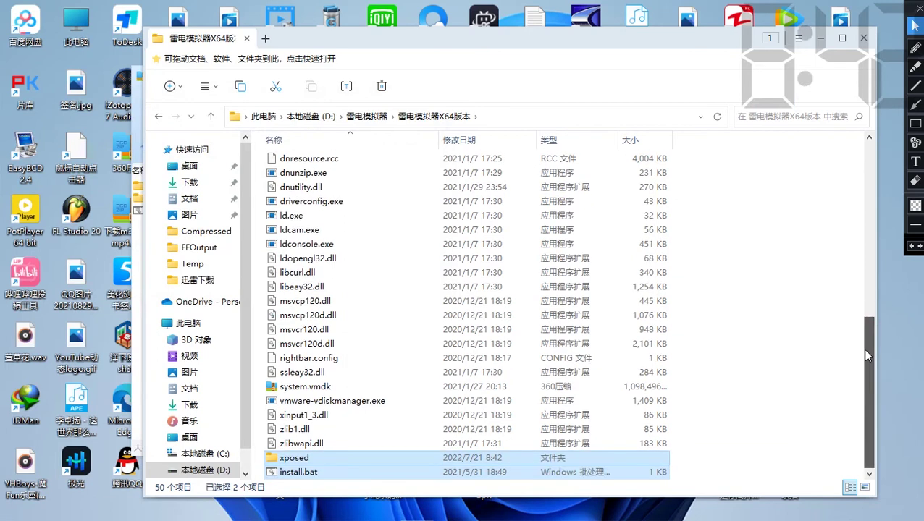
{"action": "left_click", "coordinate": [783, 455]}
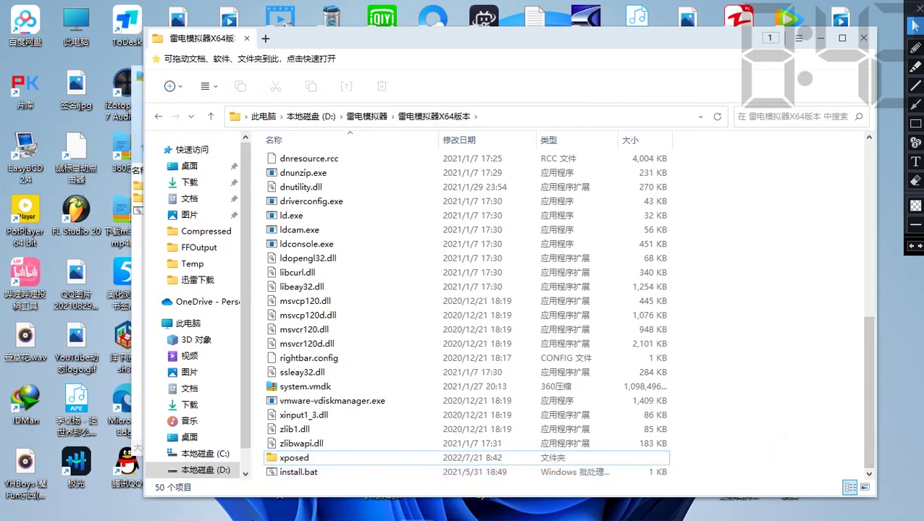
- Run install.bat as administrator from the emulator folder and dismiss its command window
{"action": "double_click", "coordinate": [312, 472]}
{"action": "right_click", "coordinate": [312, 472]}
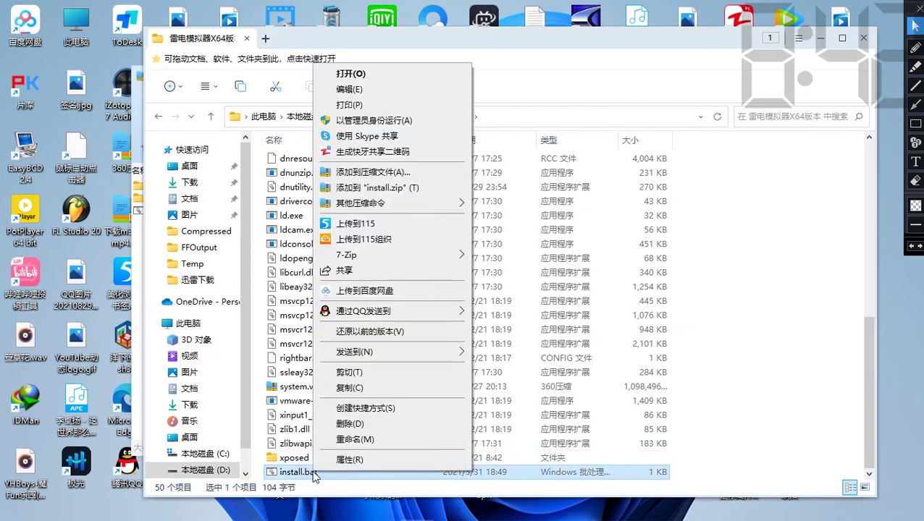
{"action": "left_click", "coordinate": [395, 122]}
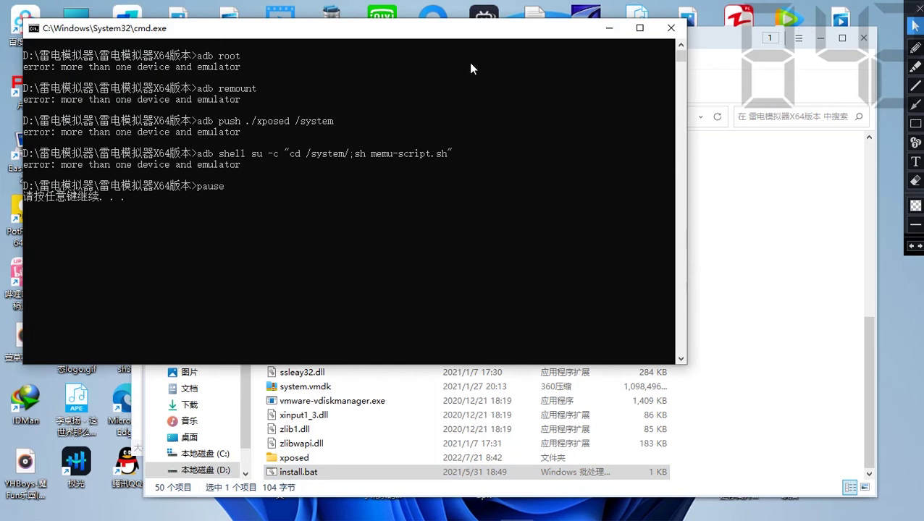
{"action": "key", "text": "Return"}
- Return to the emulator window and restart the emulator
{"action": "right_click", "coordinate": [286, 472]}
{"action": "left_click", "coordinate": [283, 490]}
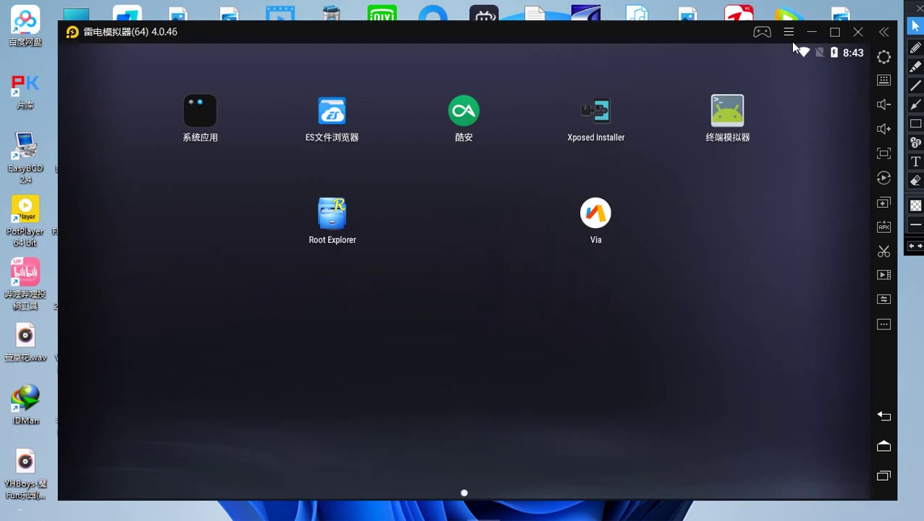
{"action": "left_click", "coordinate": [858, 31]}
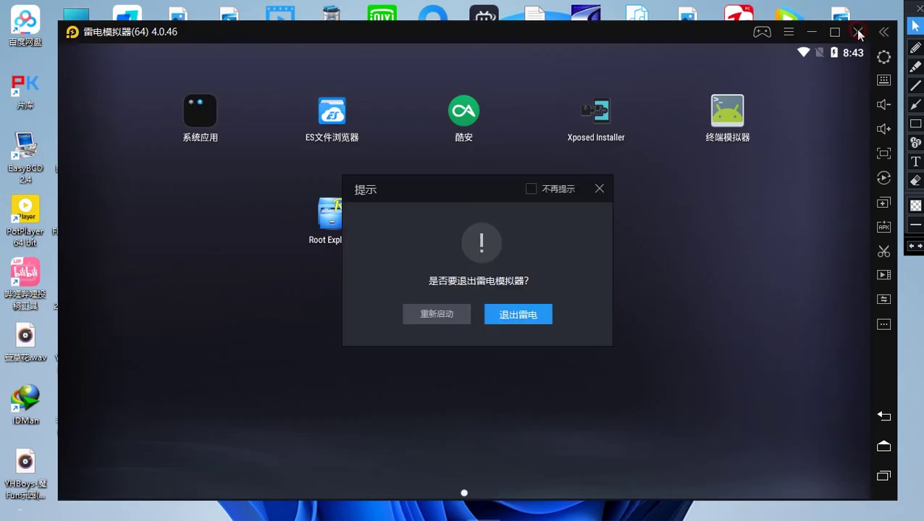
{"action": "left_click", "coordinate": [436, 314]}
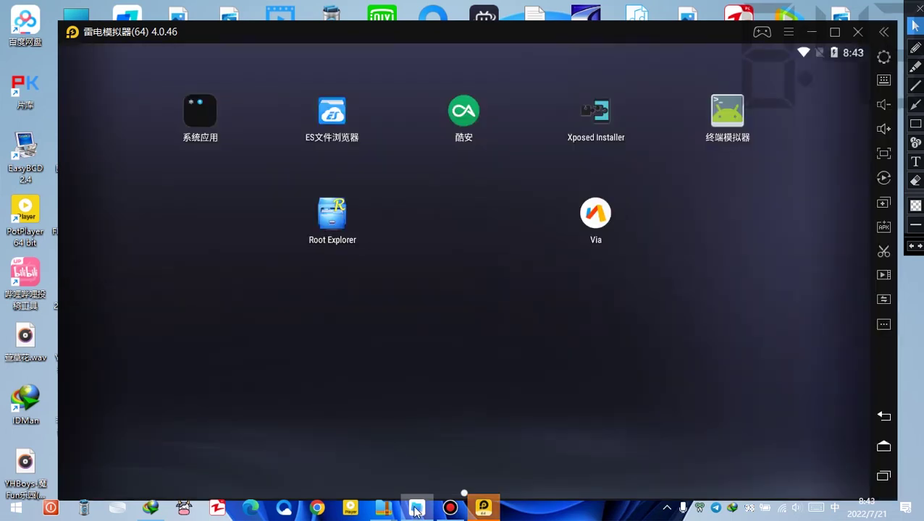
- Reopen the 雷电模拟器X64版本 folder and run install.bat as administrator again
{"action": "mouse_move", "coordinate": [417, 511]}
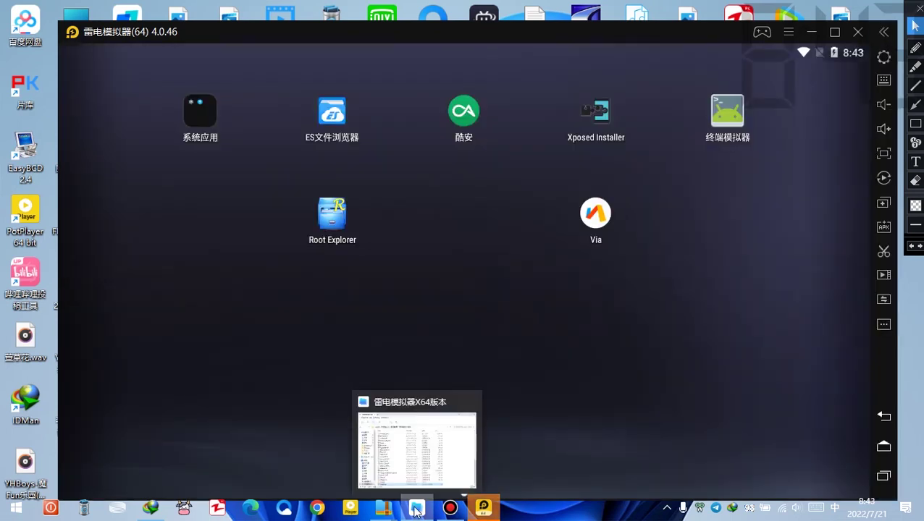
{"action": "left_click", "coordinate": [417, 511]}
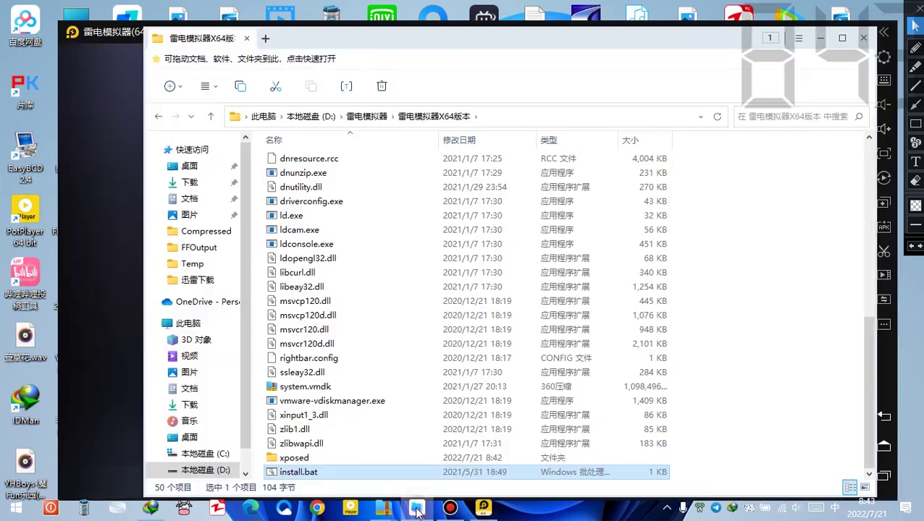
{"action": "double_click", "coordinate": [300, 473]}
{"action": "right_click", "coordinate": [299, 473]}
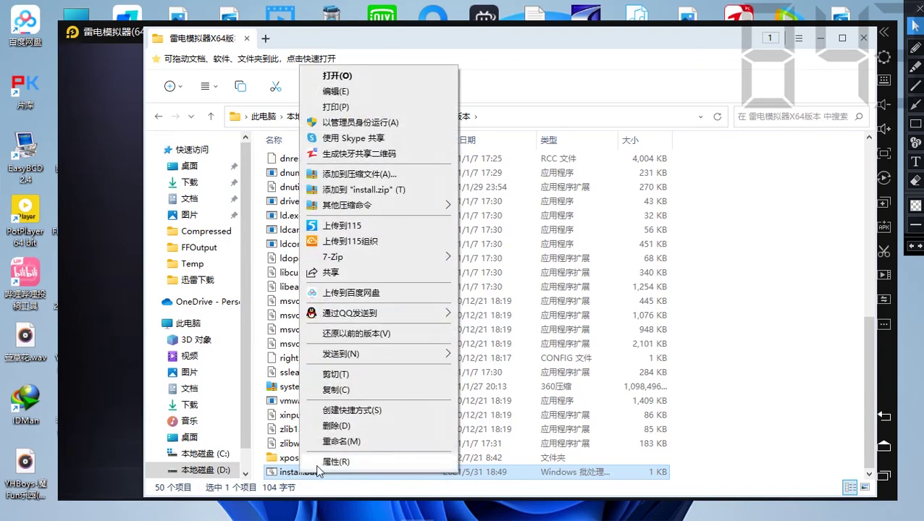
{"action": "left_click", "coordinate": [396, 123]}
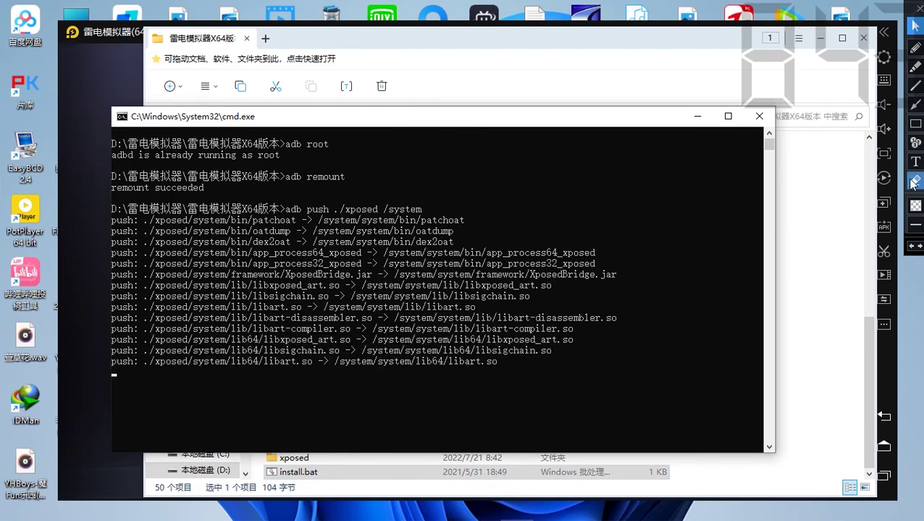
{"action": "left_click", "coordinate": [916, 124]}
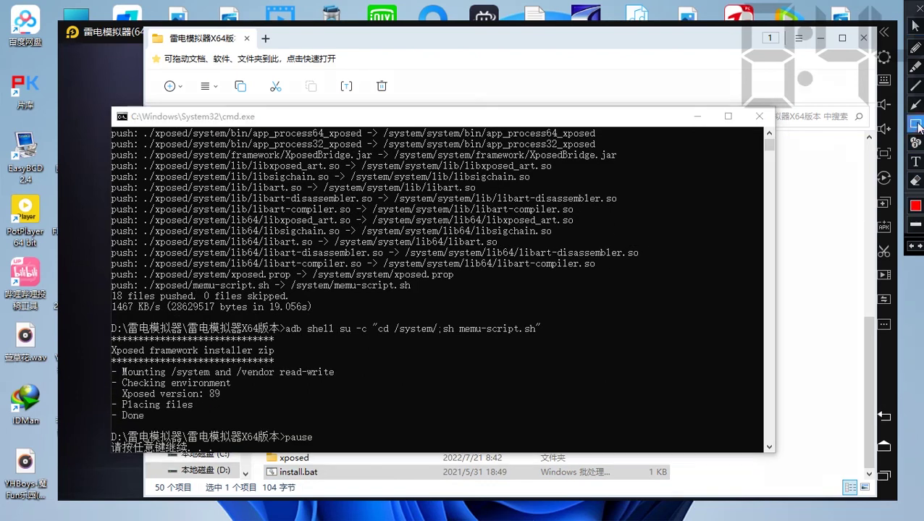
{"action": "mouse_move", "coordinate": [86, 59]}
{"action": "left_mouse_down"}
{"action": "mouse_move", "coordinate": [62, 226]}
{"action": "mouse_move", "coordinate": [66, 395]}
{"action": "left_mouse_up"}
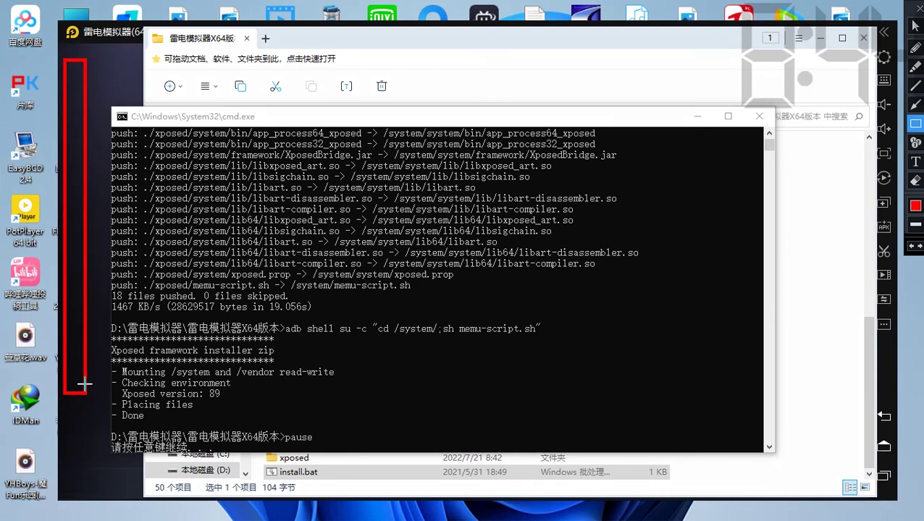
{"action": "mouse_move", "coordinate": [131, 165]}
{"action": "left_mouse_down"}
{"action": "mouse_move", "coordinate": [365, 318]}
{"action": "mouse_move", "coordinate": [511, 348]}
{"action": "left_mouse_up"}
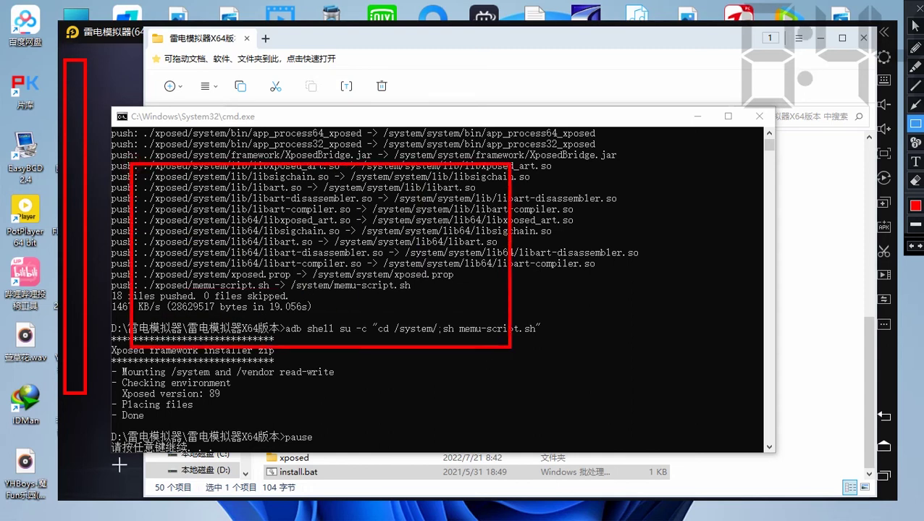
{"action": "mouse_move", "coordinate": [108, 440]}
{"action": "left_mouse_down"}
{"action": "mouse_move", "coordinate": [164, 458]}
{"action": "mouse_move", "coordinate": [203, 455]}
{"action": "left_mouse_up"}
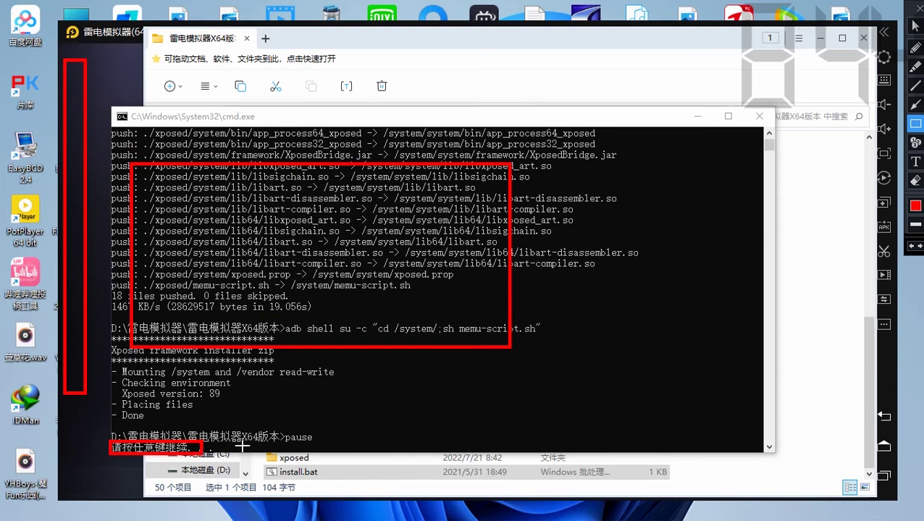
{"action": "left_click", "coordinate": [916, 181]}
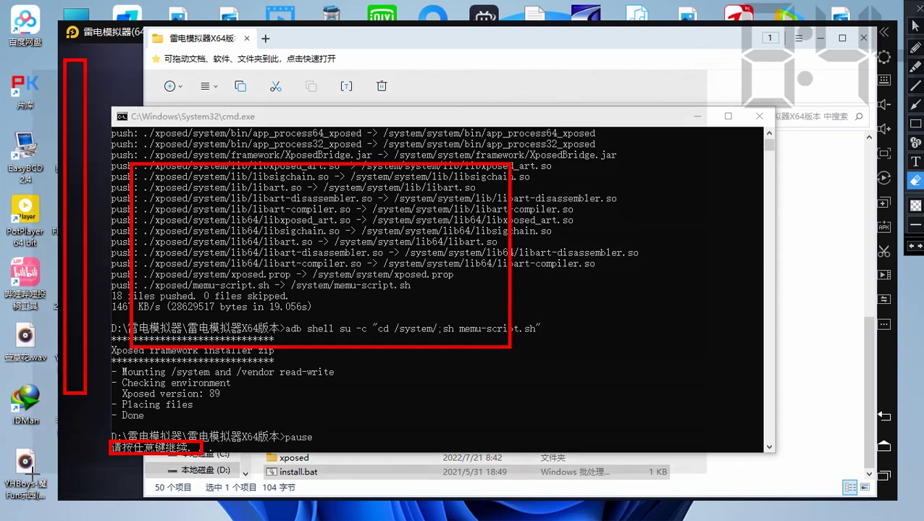
{"action": "left_click_drag", "start_coordinate": [74, 391], "coordinate": [227, 118]}
{"action": "left_click_drag", "start_coordinate": [167, 72], "coordinate": [74, 64]}
{"action": "left_click", "coordinate": [915, 25]}
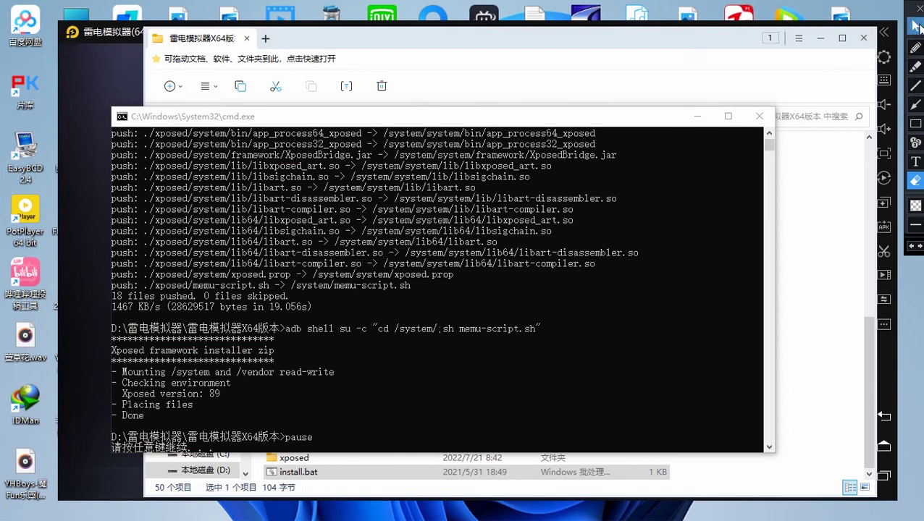
- Close the command window, minimise the folder window and restart the emulator to apply the Xposed installation
{"action": "left_click", "coordinate": [759, 116]}
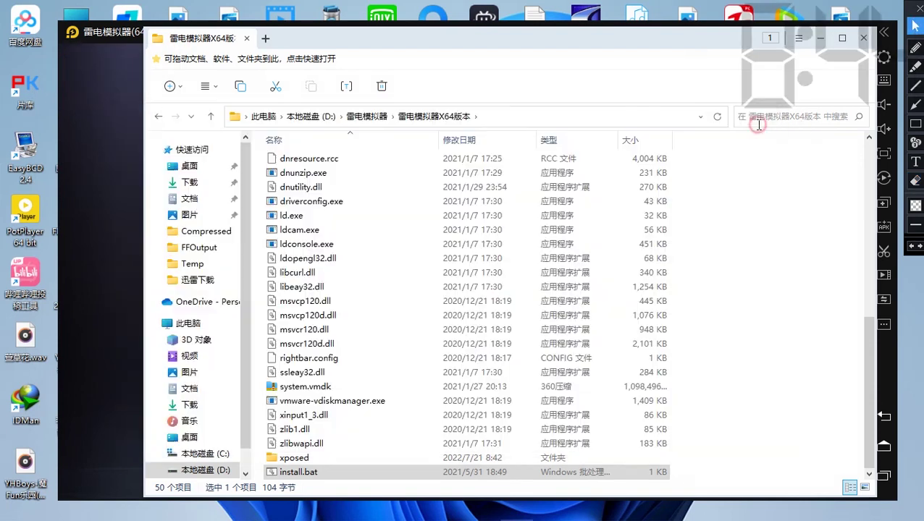
{"action": "left_click", "coordinate": [821, 38]}
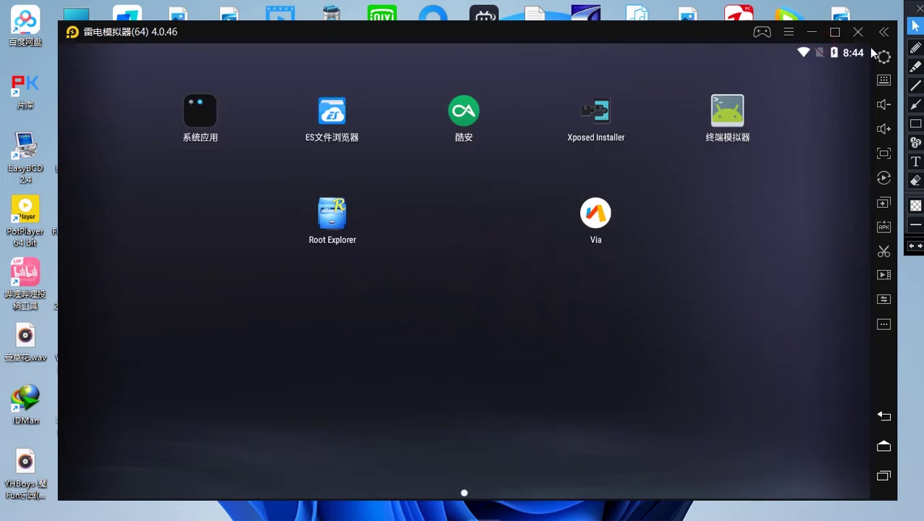
{"action": "left_click", "coordinate": [857, 32]}
{"action": "left_click", "coordinate": [462, 320]}
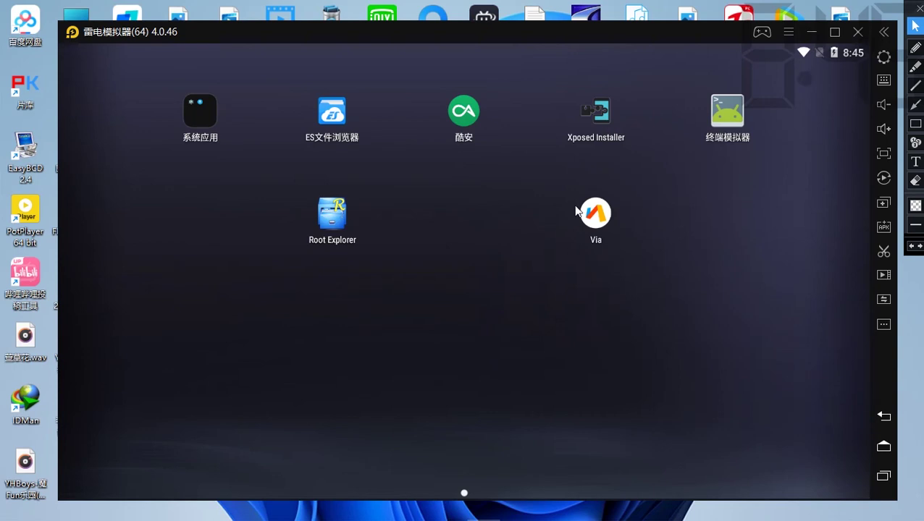
- Open Xposed Installer in the emulator and check the framework's activation status
{"action": "left_click", "coordinate": [600, 112]}
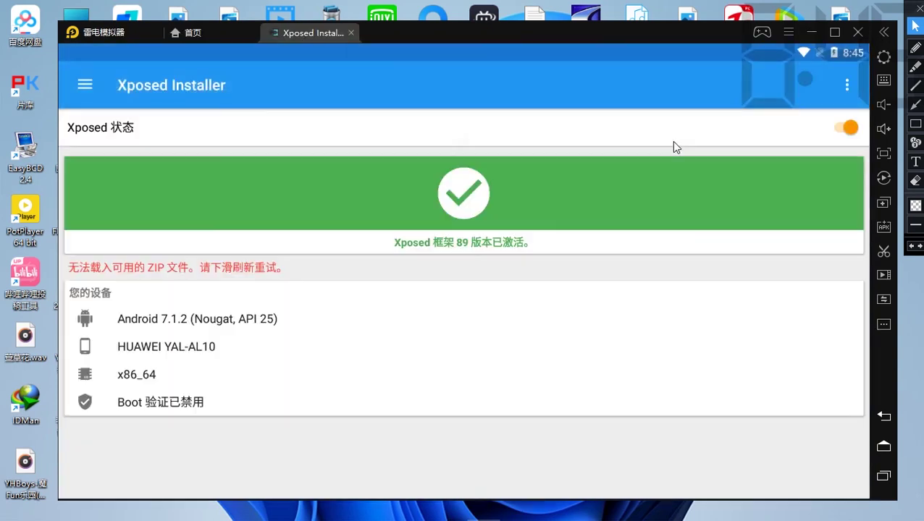
{"action": "left_click", "coordinate": [915, 123]}
{"action": "mouse_move", "coordinate": [411, 150]}
{"action": "left_mouse_down"}
{"action": "mouse_move", "coordinate": [477, 293]}
{"action": "mouse_move", "coordinate": [536, 289]}
{"action": "mouse_move", "coordinate": [545, 276]}
{"action": "left_mouse_up"}
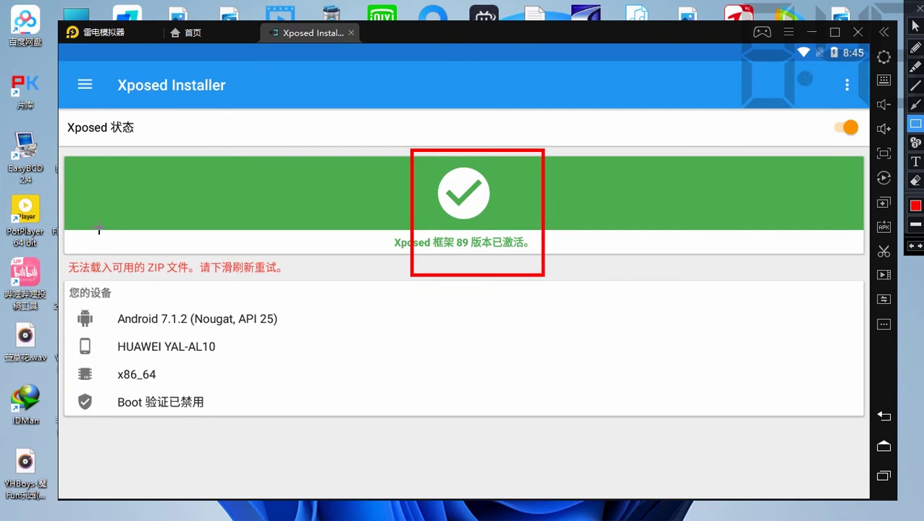
{"action": "mouse_move", "coordinate": [67, 251]}
{"action": "left_mouse_down"}
{"action": "mouse_move", "coordinate": [122, 275]}
{"action": "mouse_move", "coordinate": [198, 281]}
{"action": "mouse_move", "coordinate": [145, 280]}
{"action": "mouse_move", "coordinate": [295, 282]}
{"action": "left_mouse_up"}
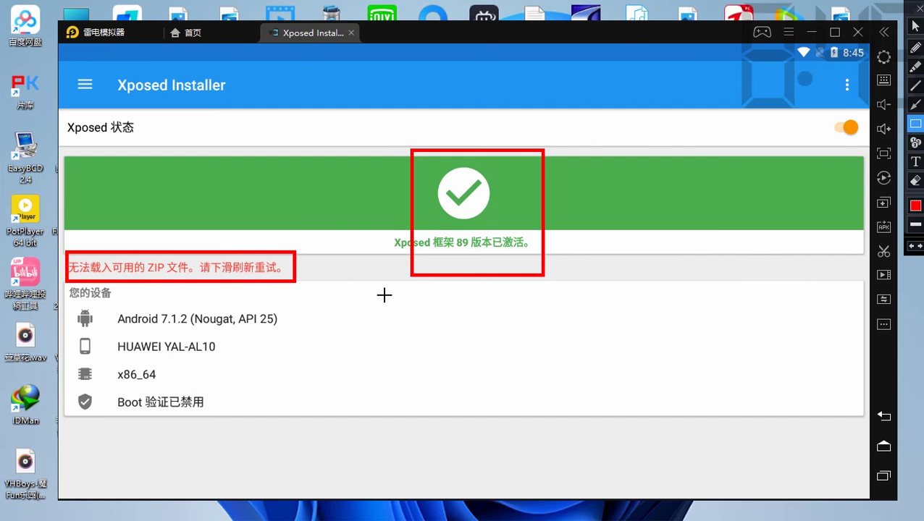
{"action": "left_click_drag", "start_coordinate": [141, 259], "coordinate": [178, 278]}
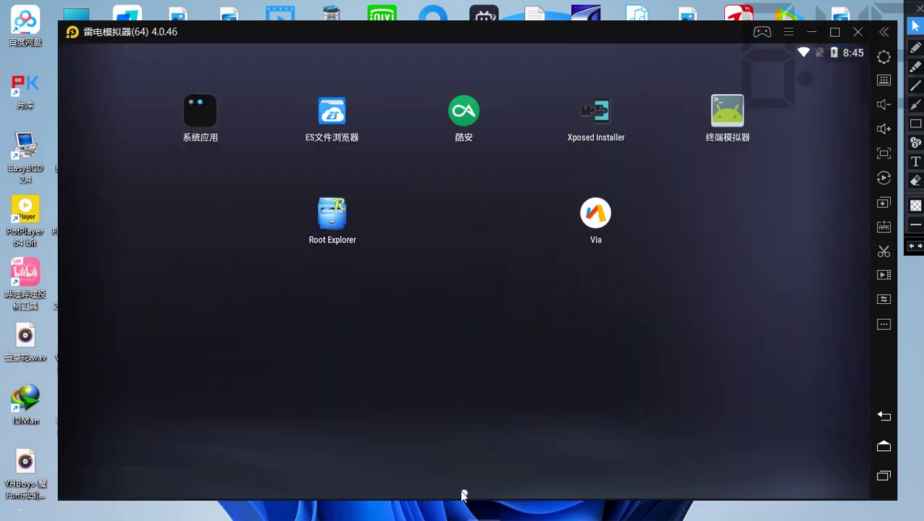
- Install 应用变量(完全可用版本).apk from the 雷电模拟器 folder into the emulator
{"action": "left_click", "coordinate": [416, 509]}
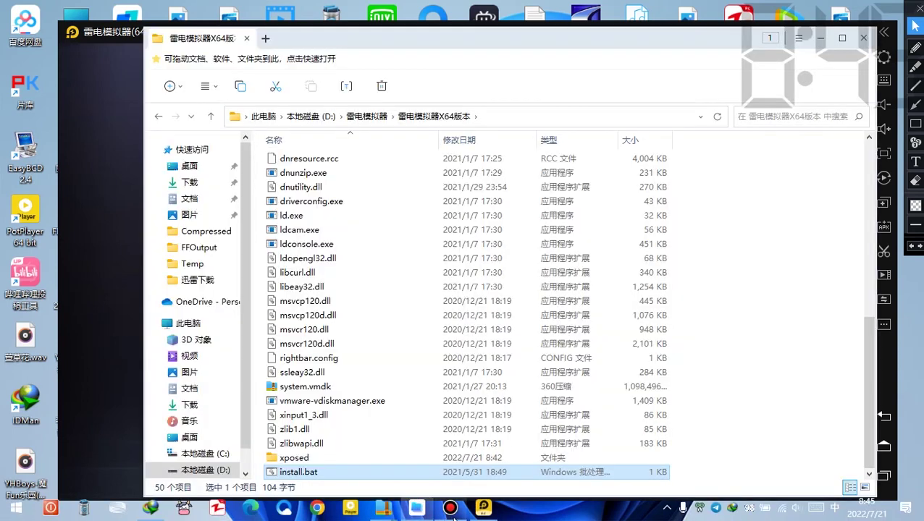
{"action": "left_click", "coordinate": [366, 116]}
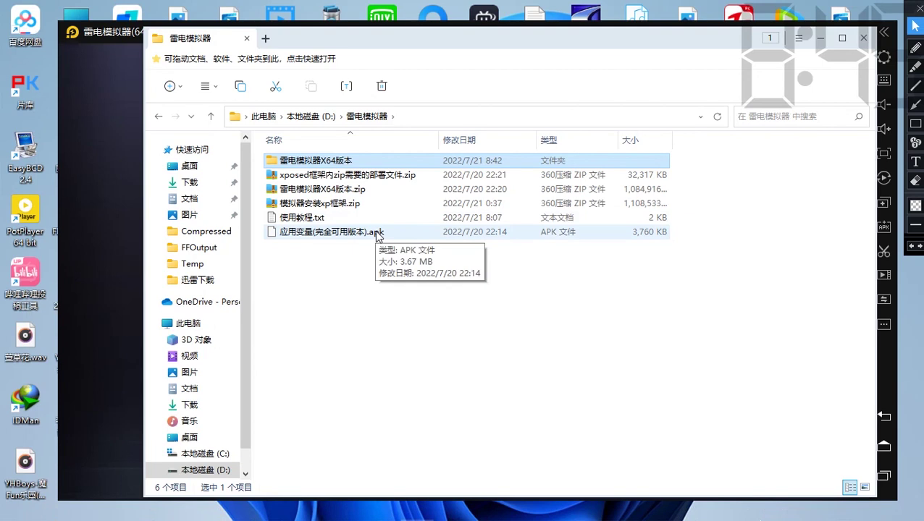
{"action": "left_click_drag", "start_coordinate": [378, 237], "coordinate": [90, 331]}
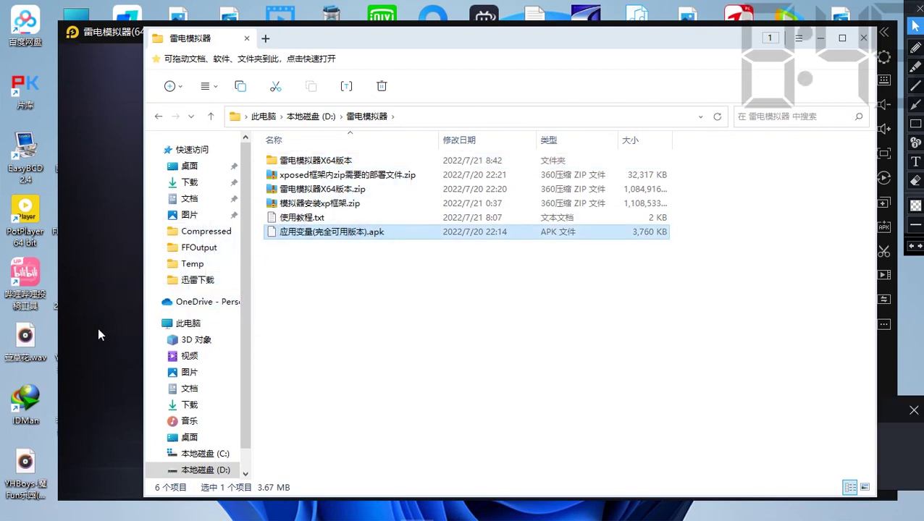
{"action": "left_click", "coordinate": [98, 328]}
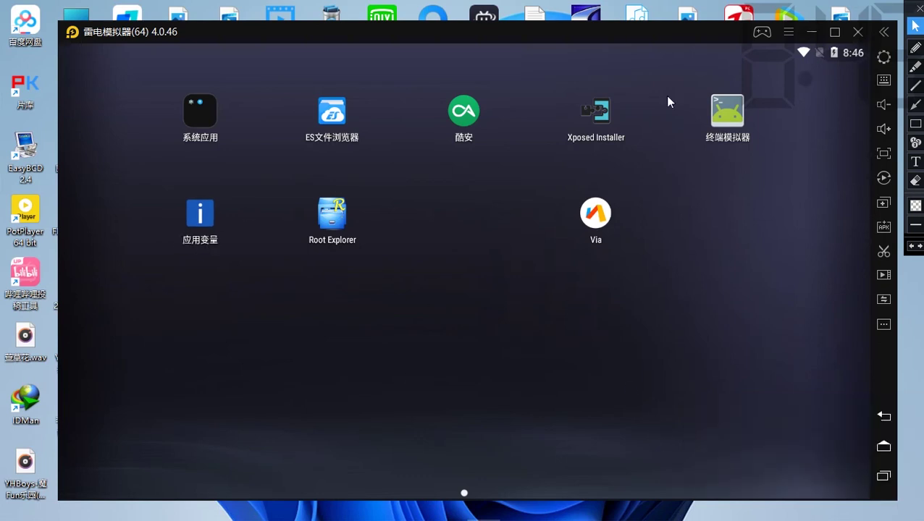
- Enable the 应用变量 module in Xposed Installer and restart the emulator to activate it
{"action": "left_click", "coordinate": [598, 116]}
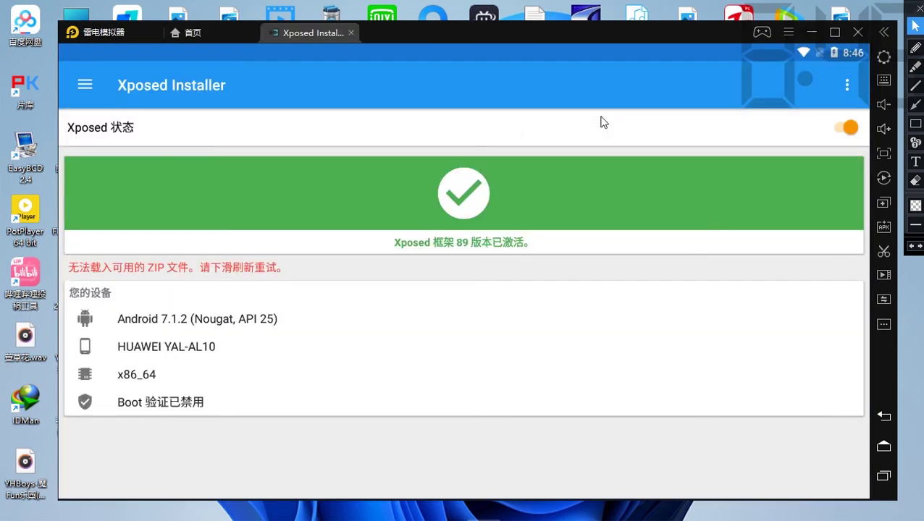
{"action": "left_click", "coordinate": [84, 86]}
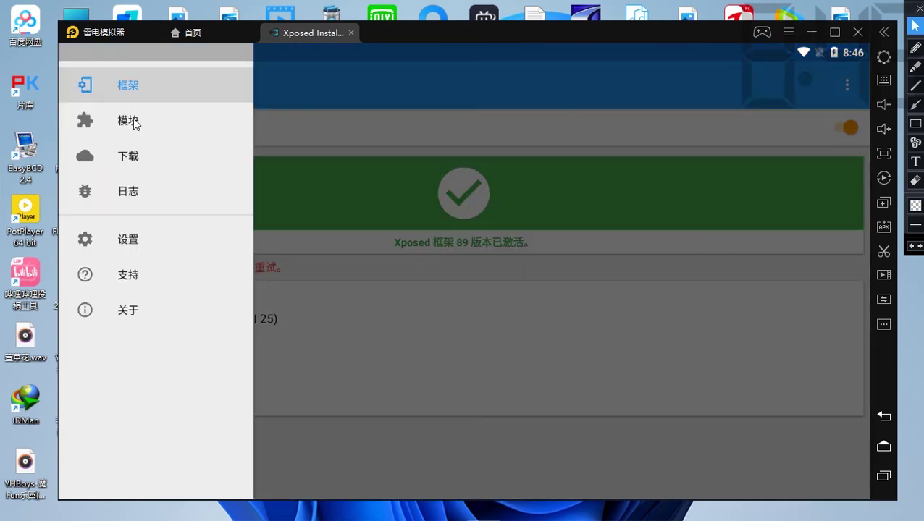
{"action": "left_click", "coordinate": [120, 125]}
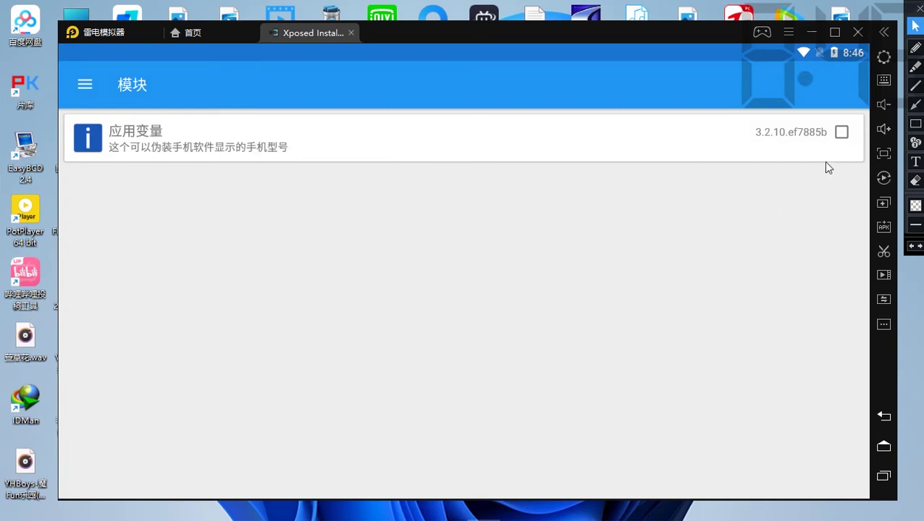
{"action": "left_click", "coordinate": [841, 133]}
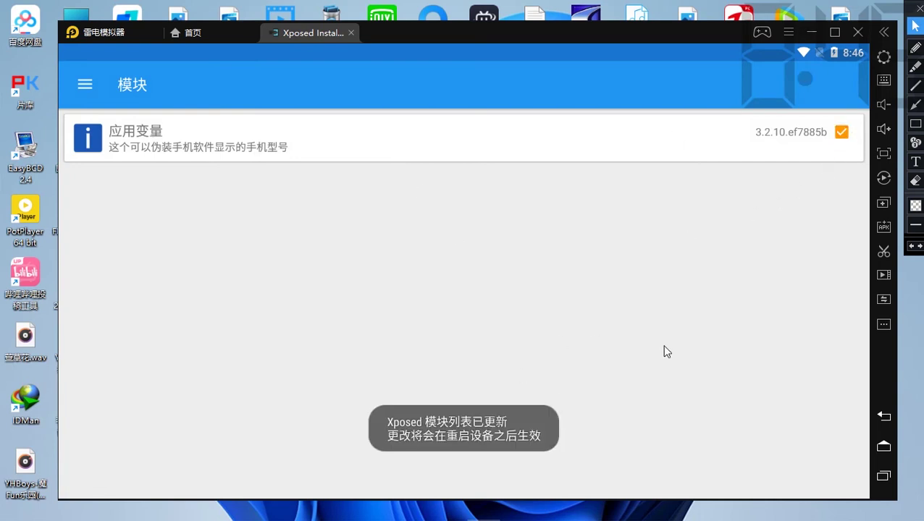
{"action": "left_click", "coordinate": [859, 41]}
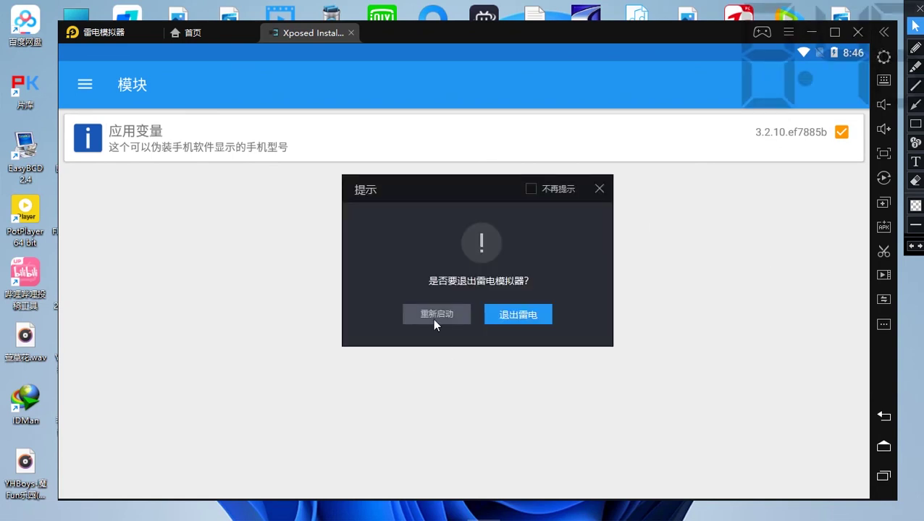
{"action": "left_click", "coordinate": [434, 317]}
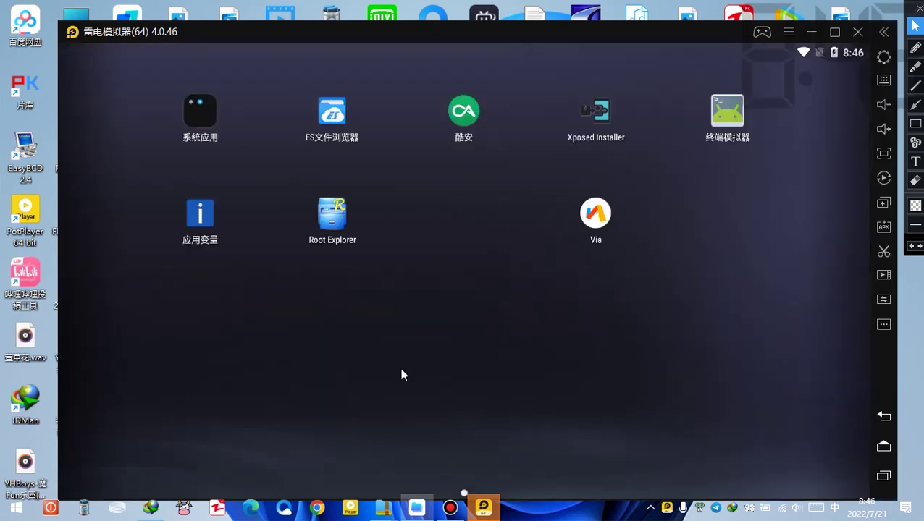
- Launch 应用变量, allow it to access the device's files, and open the device settings for 酷安
{"action": "left_click", "coordinate": [192, 223]}
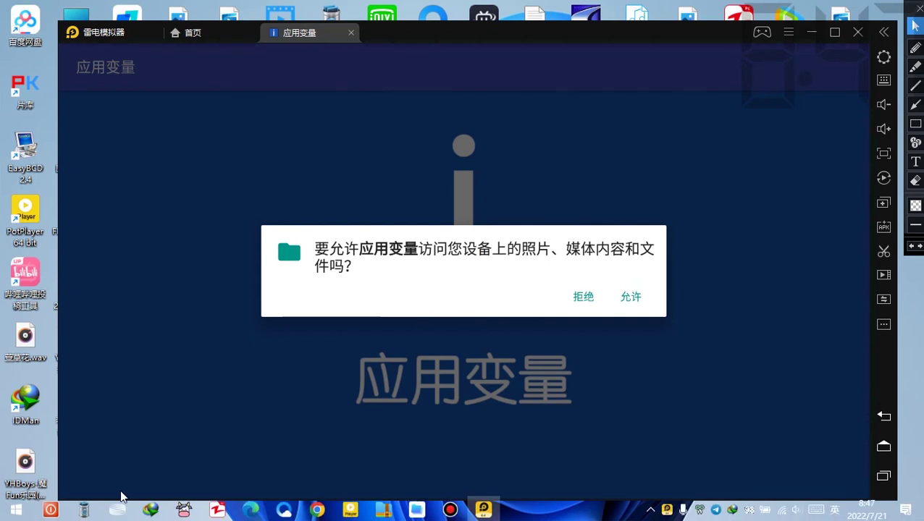
{"action": "left_click", "coordinate": [631, 298]}
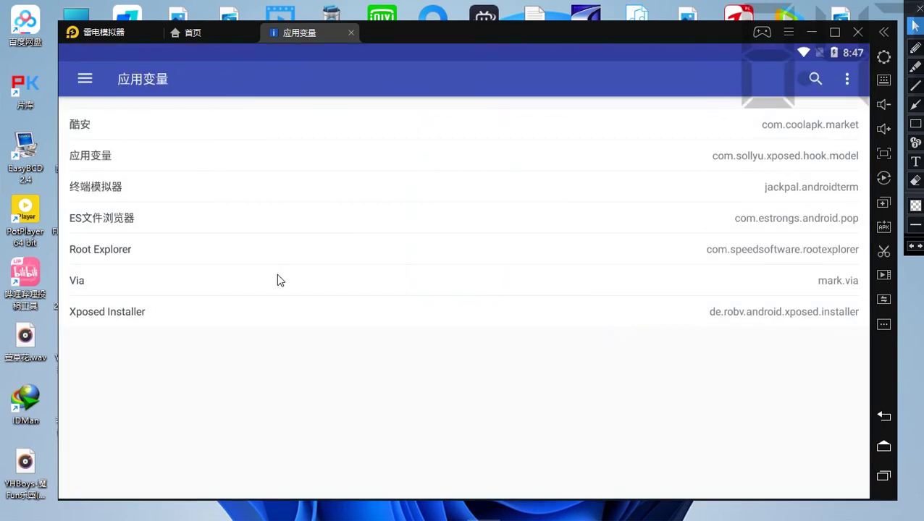
{"action": "left_click", "coordinate": [795, 125]}
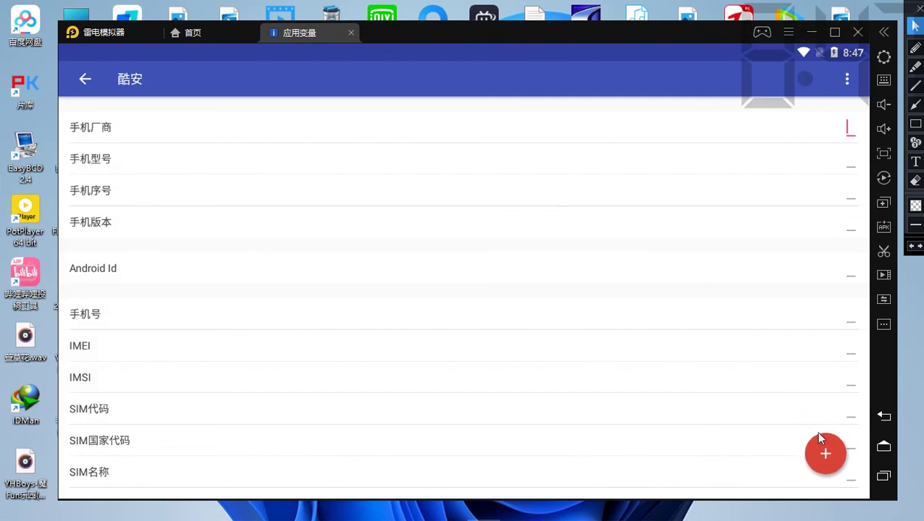
- Randomise all of 酷安's device values, save the configuration and close 应用变量
{"action": "left_click", "coordinate": [823, 454]}
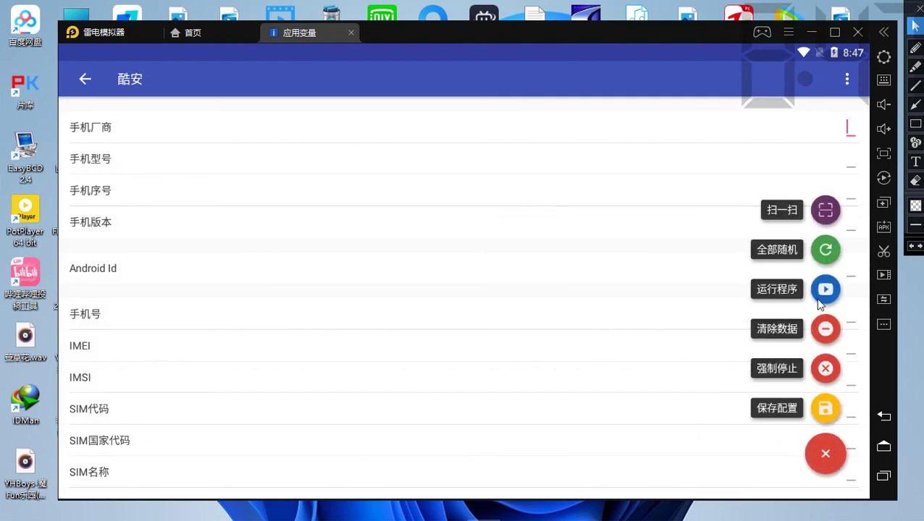
{"action": "left_click", "coordinate": [823, 255]}
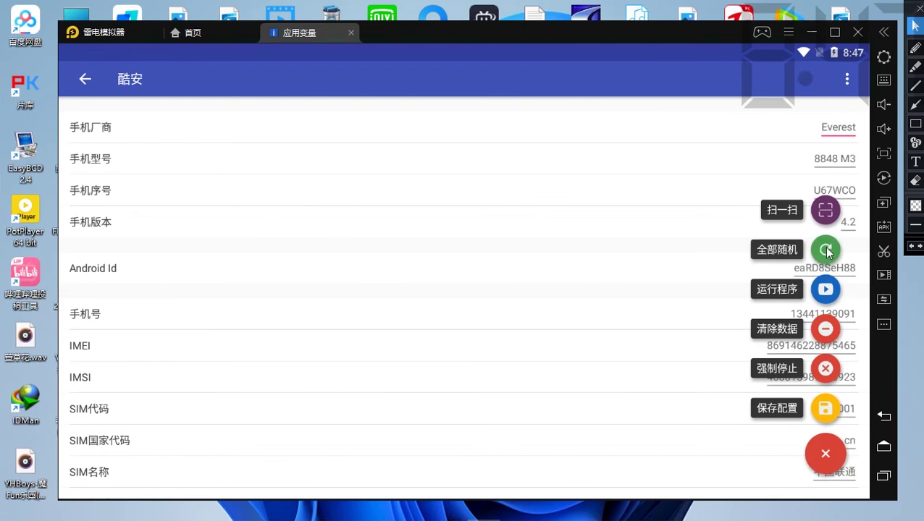
{"action": "left_click", "coordinate": [825, 257]}
{"action": "left_click", "coordinate": [827, 254]}
{"action": "left_click", "coordinate": [829, 252]}
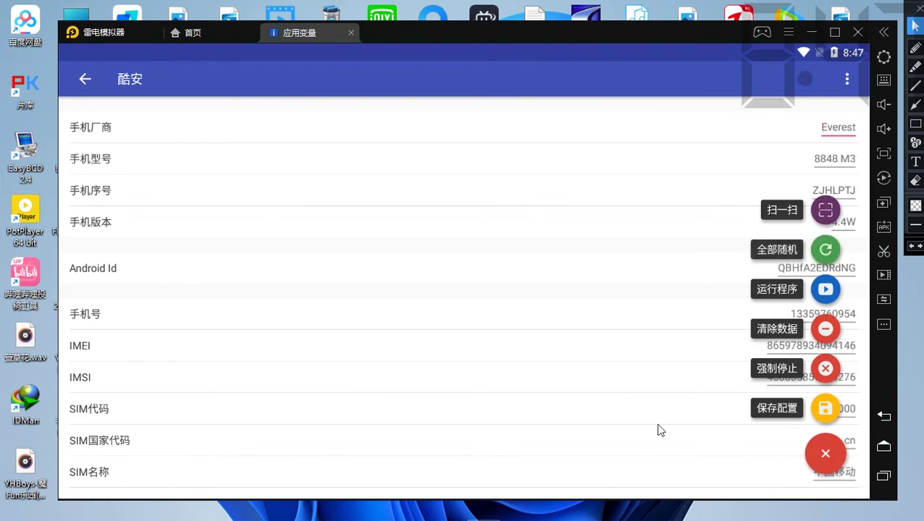
{"action": "left_click", "coordinate": [824, 409]}
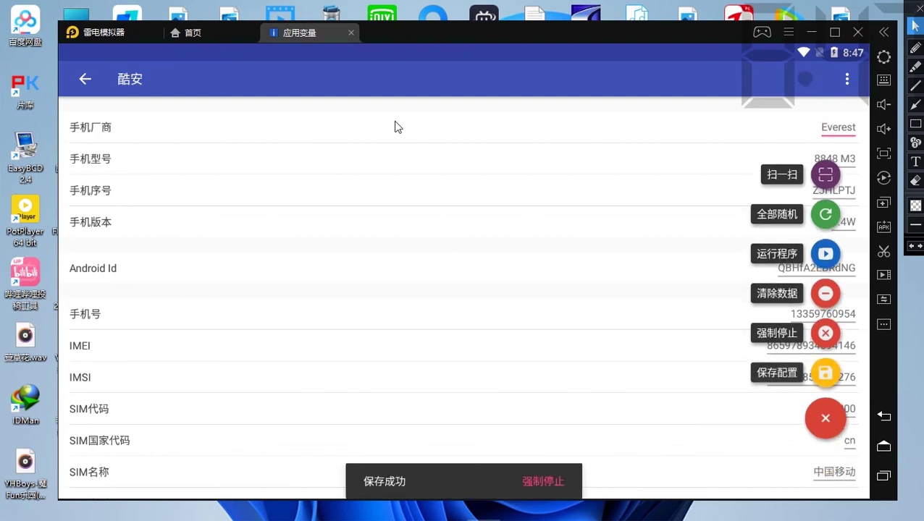
{"action": "left_click", "coordinate": [349, 33]}
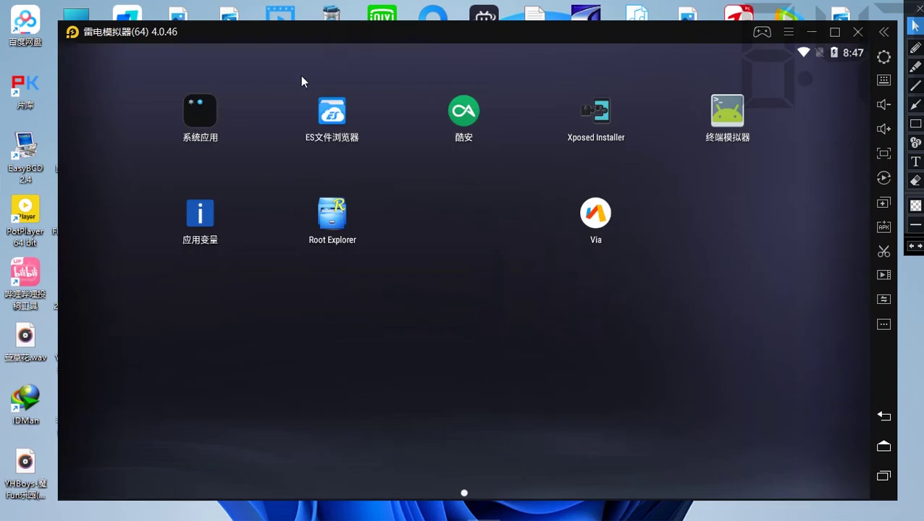